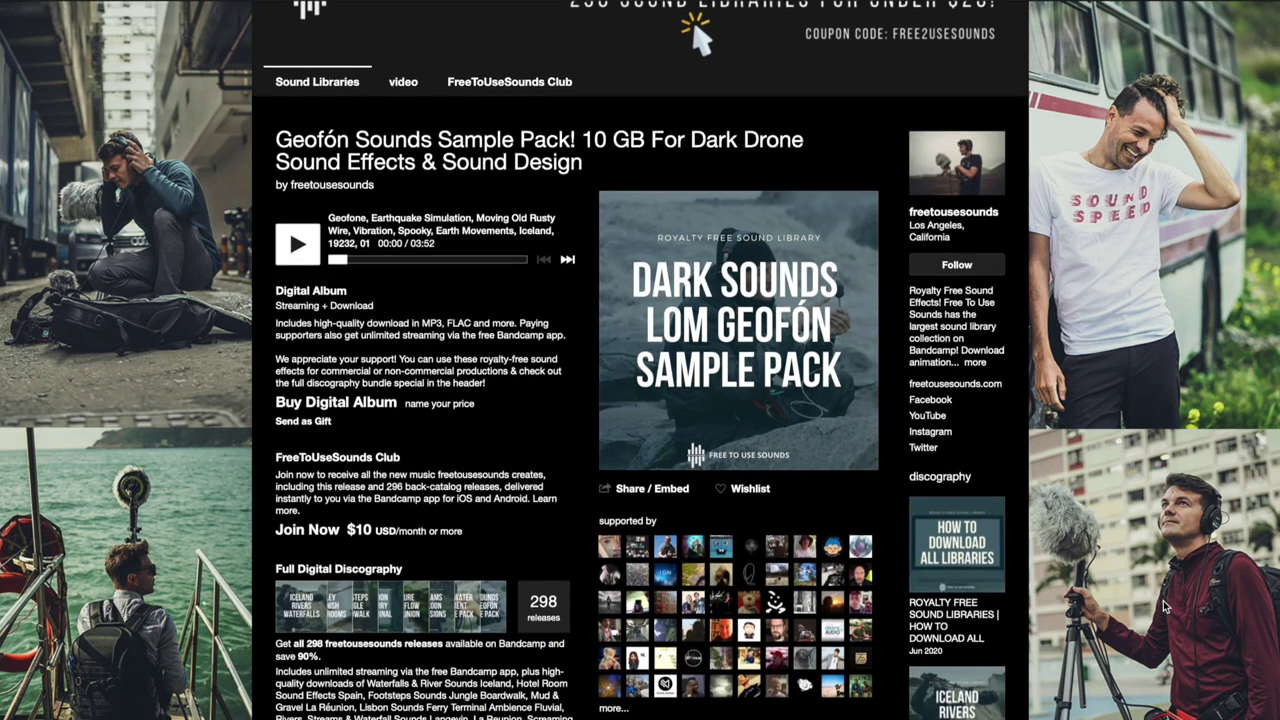
{"action": "scroll", "coordinate": [1165, 605], "scroll_direction": "down", "scroll_amount": 10}
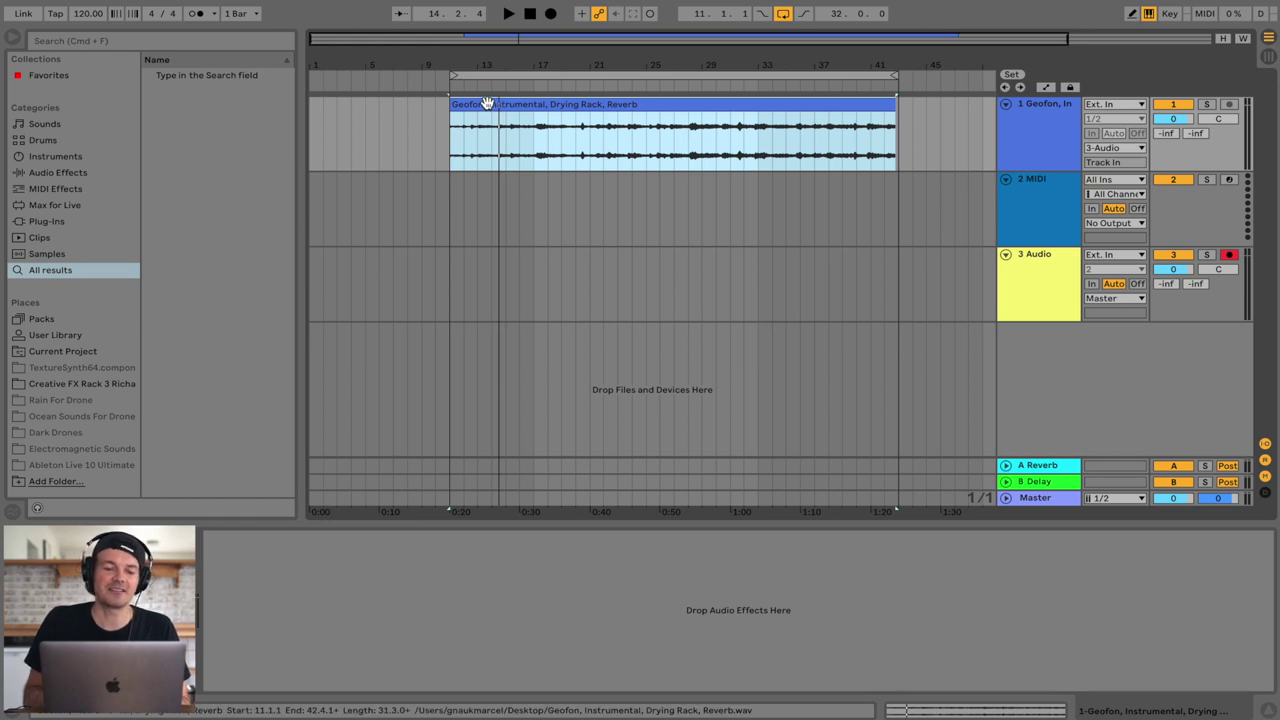
- Play the raw Geofon recording from the clip start to audition it
{"action": "key", "text": "space"}
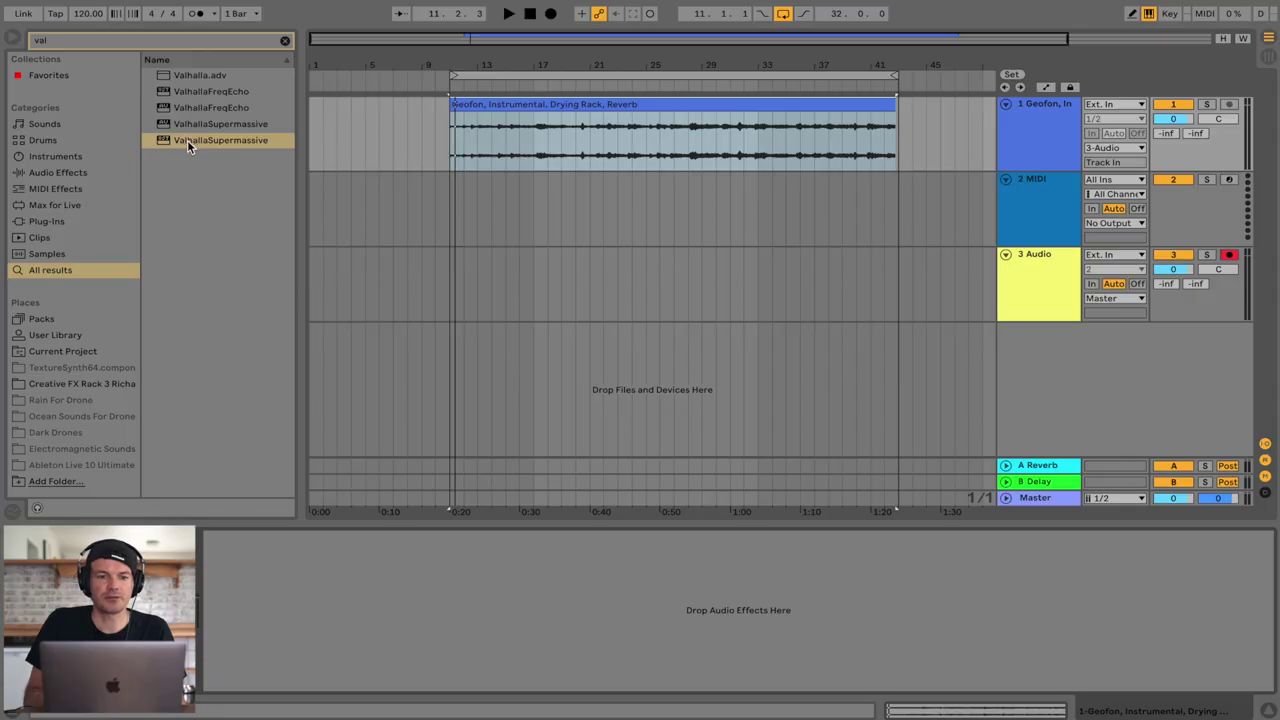
- Add ValhallaSupermassive to the Geofon track with the SFX > Pulsars > Vger preset (24 ms delay, 96% feedback)
{"action": "double_click", "coordinate": [187, 140]}
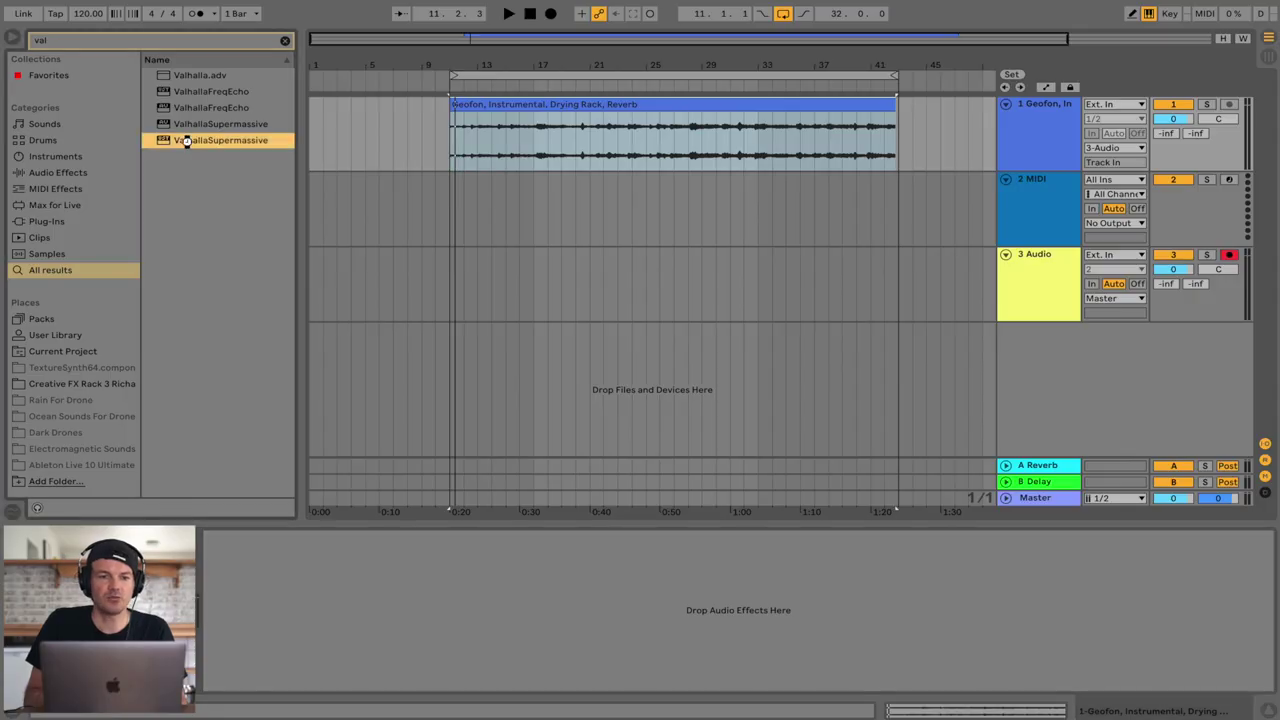
{"action": "left_click", "coordinate": [856, 472]}
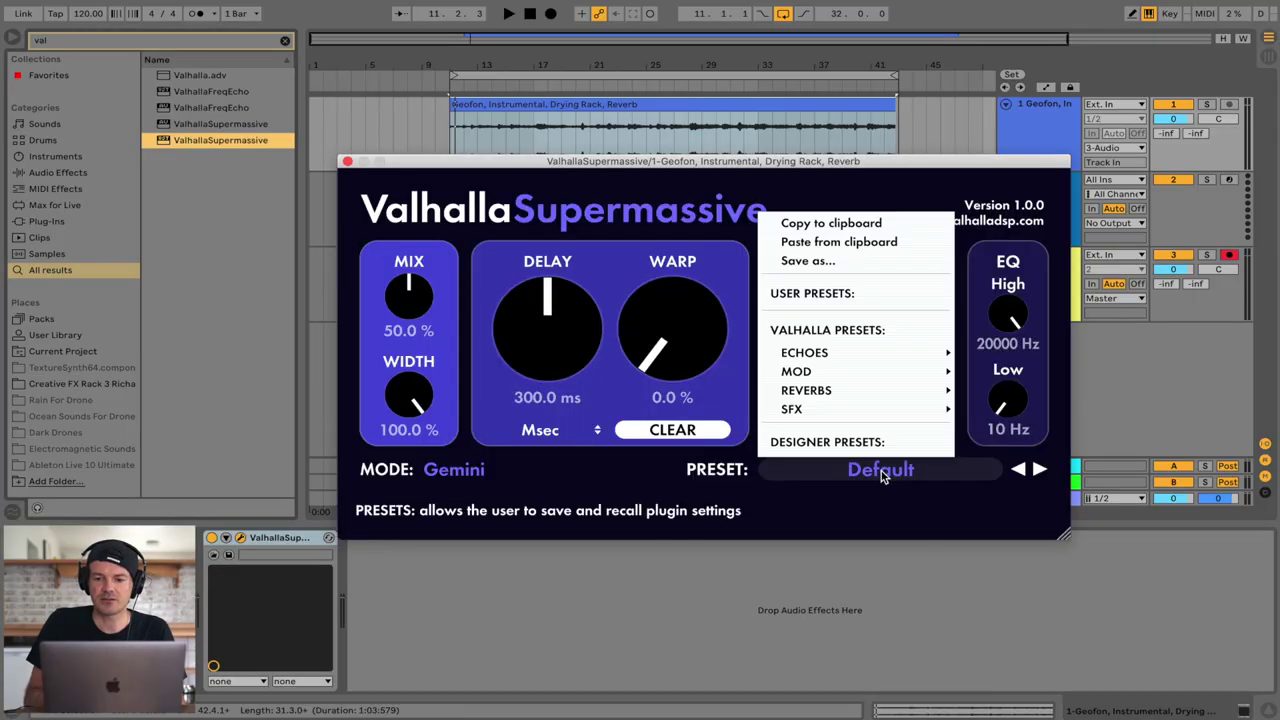
{"action": "mouse_move", "coordinate": [880, 352]}
{"action": "mouse_move", "coordinate": [997, 374]}
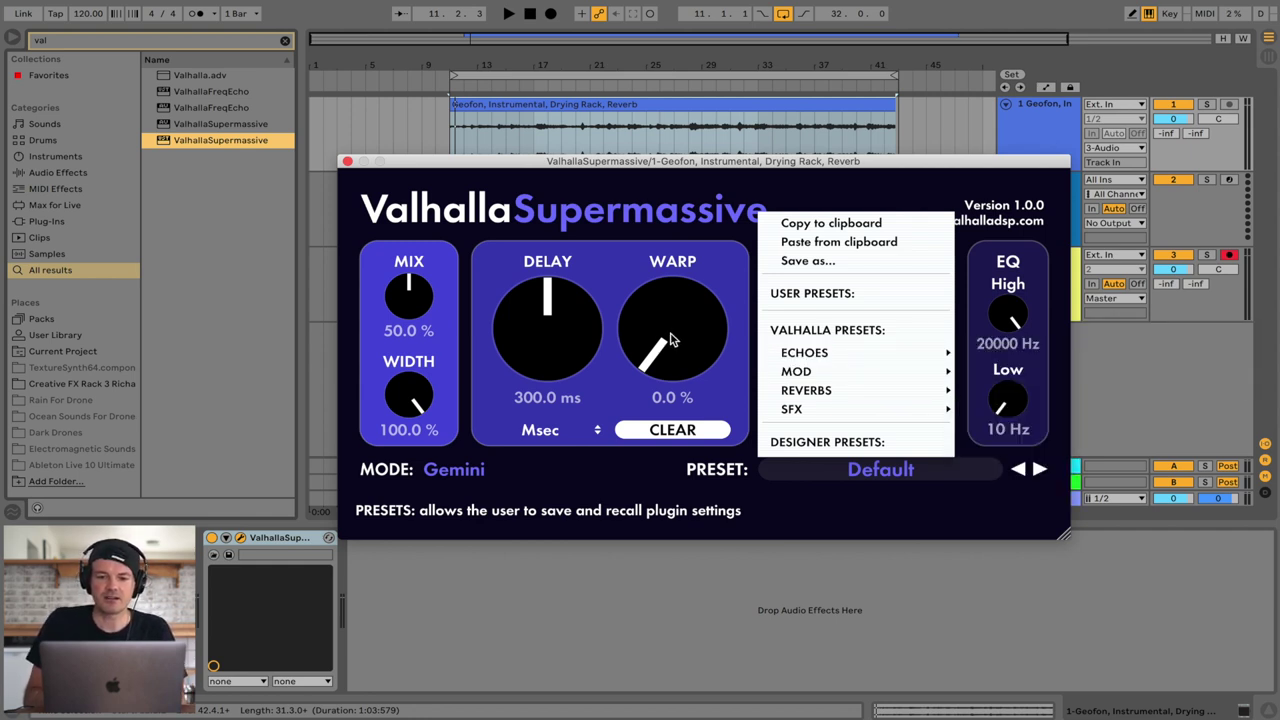
{"action": "left_click", "coordinate": [829, 478]}
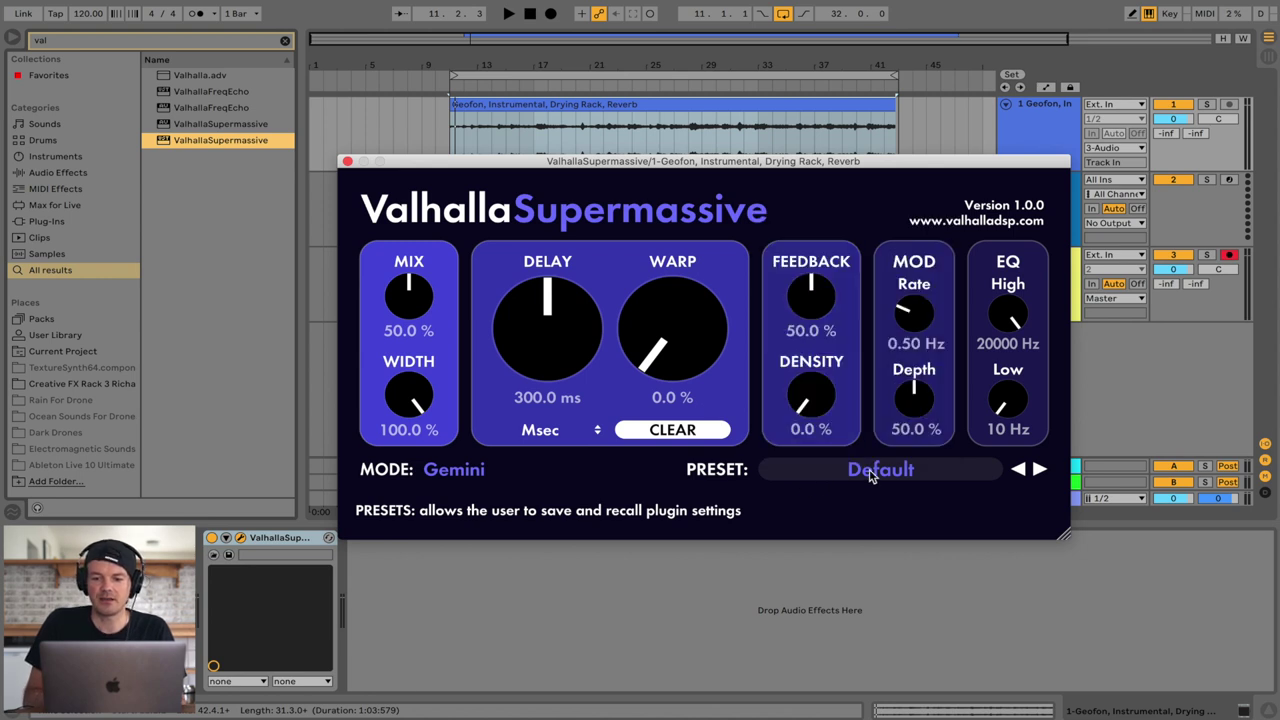
{"action": "left_click", "coordinate": [872, 474]}
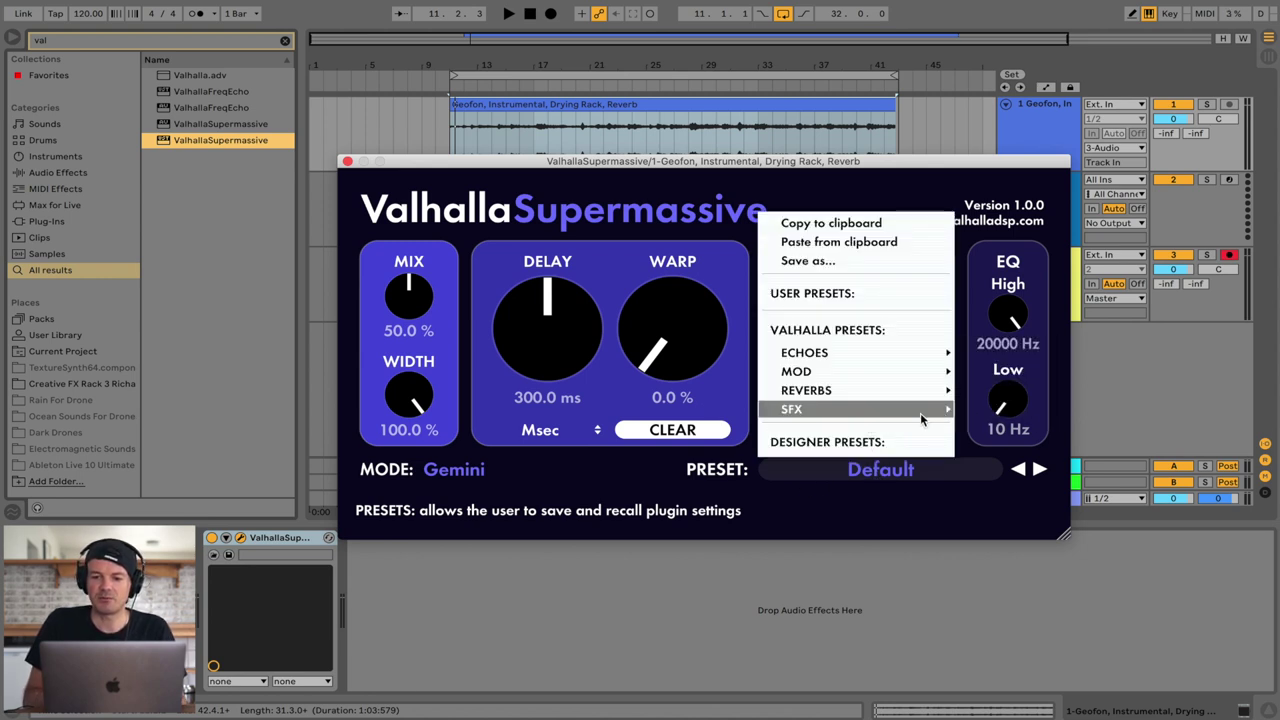
{"action": "mouse_move", "coordinate": [914, 420]}
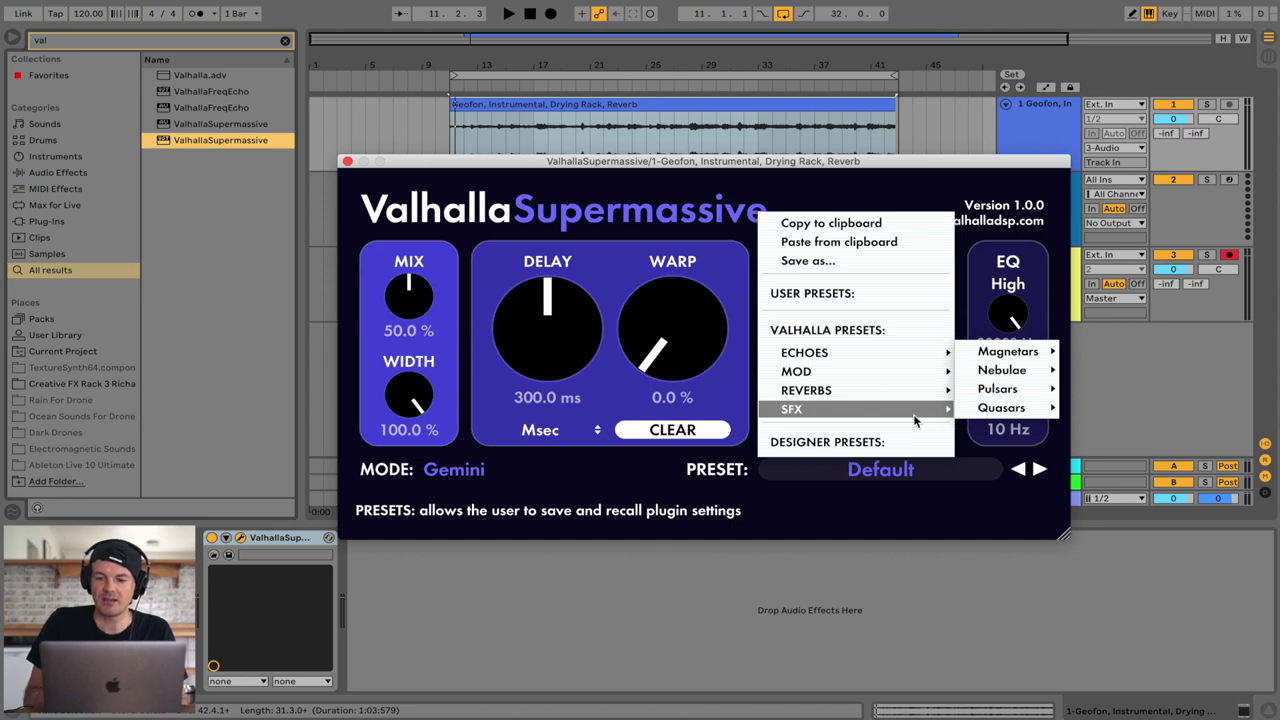
{"action": "mouse_move", "coordinate": [986, 414]}
{"action": "mouse_move", "coordinate": [998, 392]}
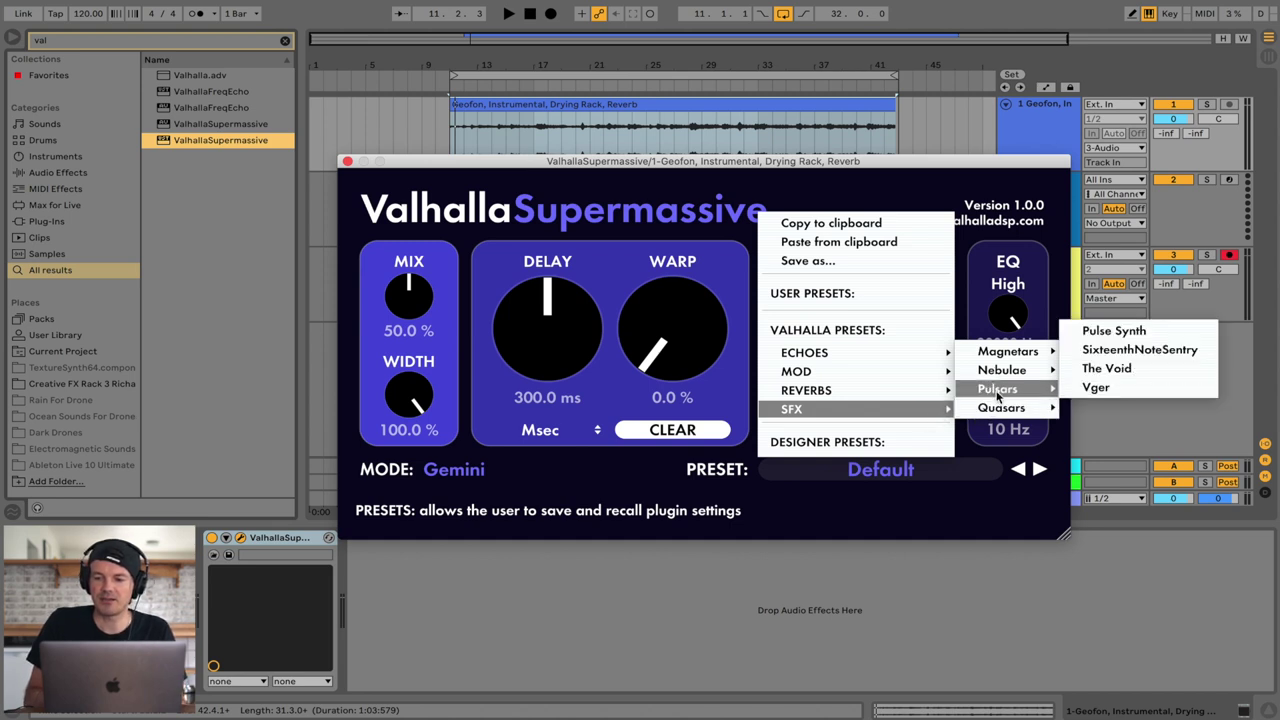
{"action": "left_click", "coordinate": [1068, 398]}
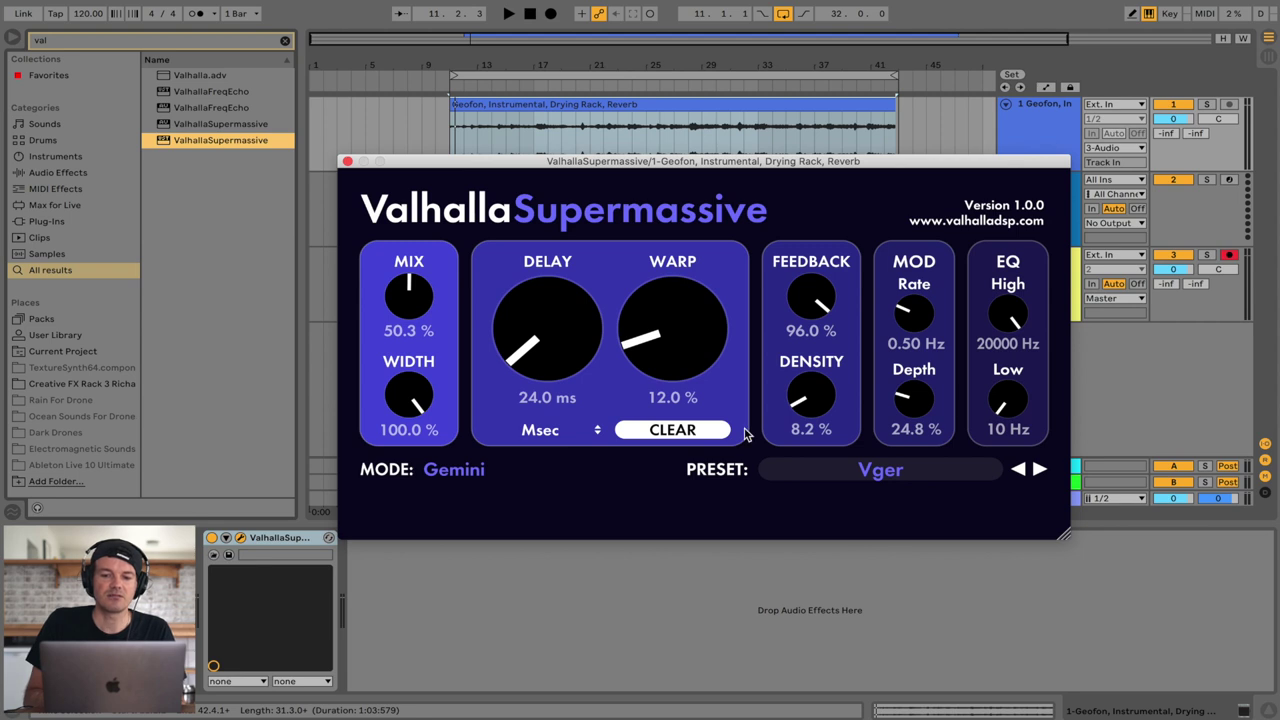
- Listen to the Geofon clip through the Vger preset, then select the old browser search text
{"action": "key", "text": "space"}
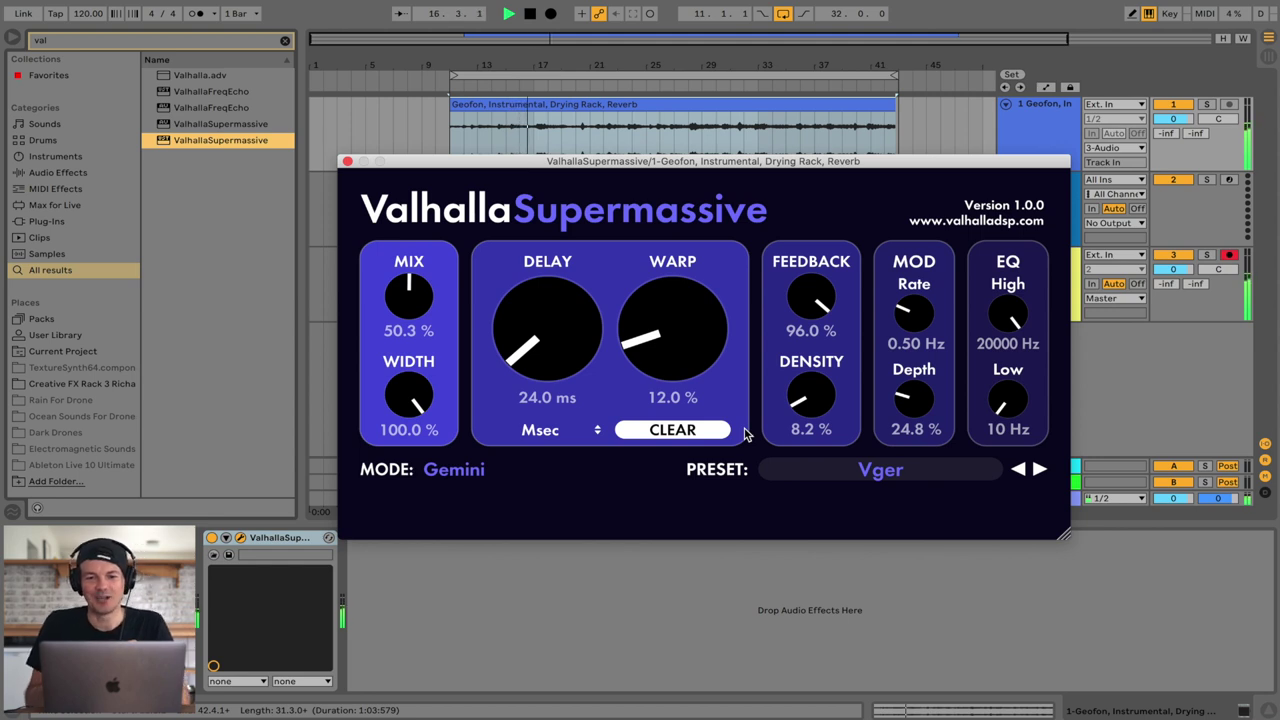
{"action": "mouse_move", "coordinate": [818, 398]}
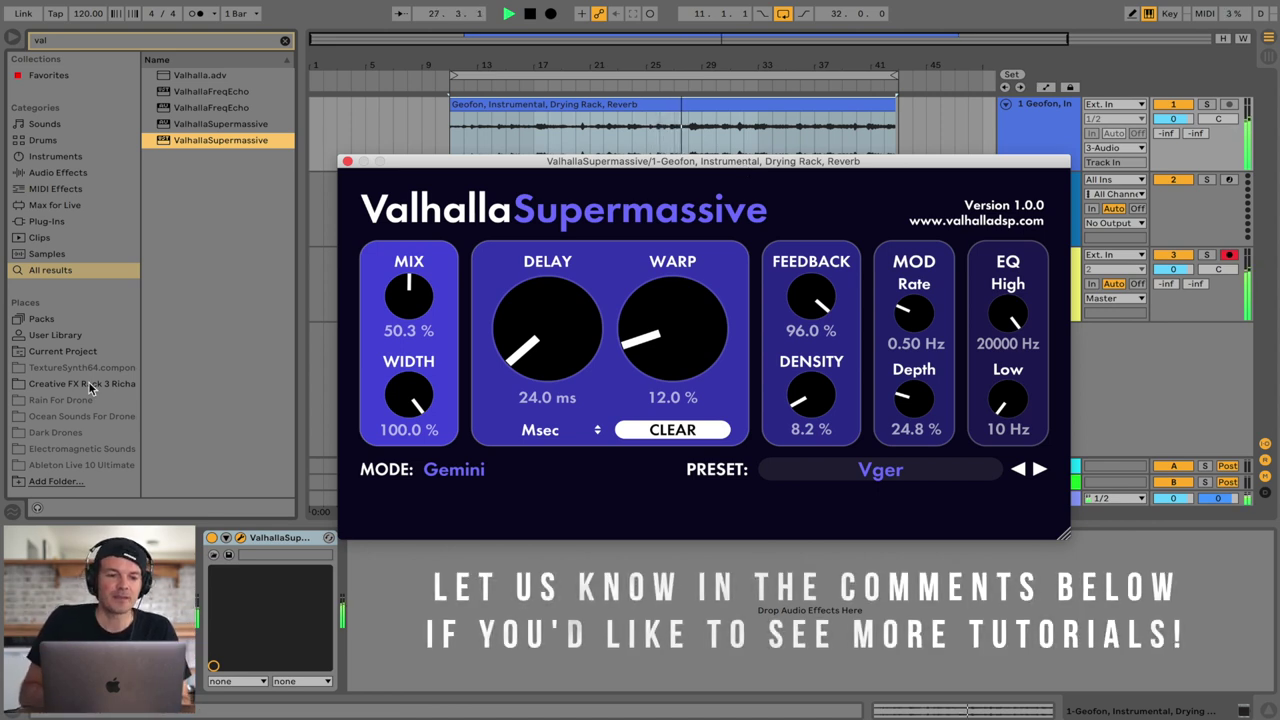
{"action": "left_click", "coordinate": [81, 44]}
- Search the browser for 'reverb' and add the Church reverb preset after Supermassive
{"action": "key", "text": "BackSpace"}
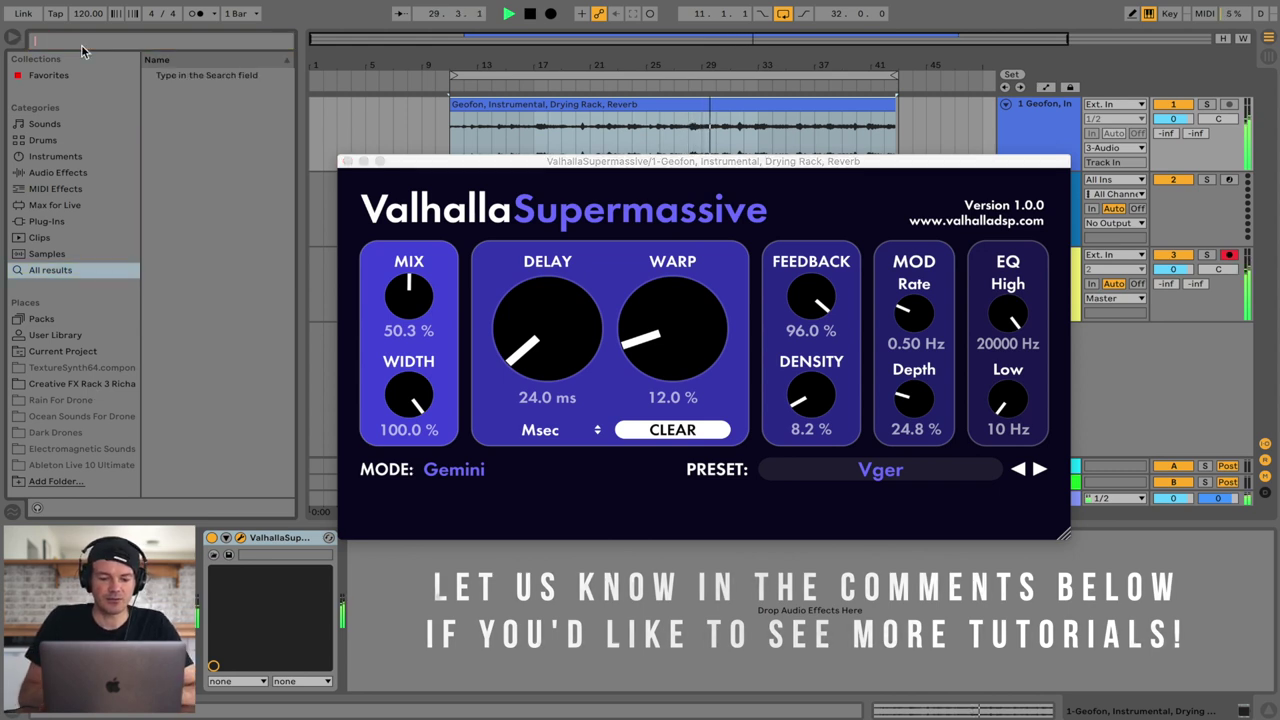
{"action": "type", "text": "rev"}
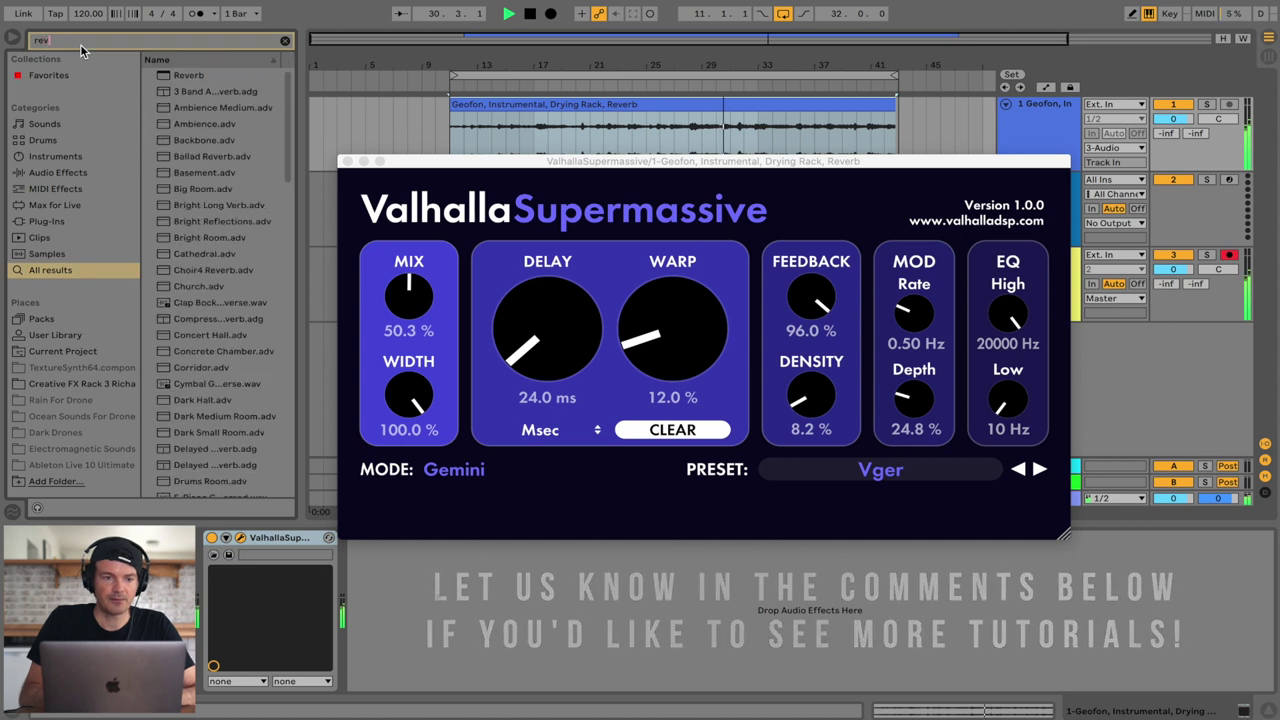
{"action": "type", "text": "e"}
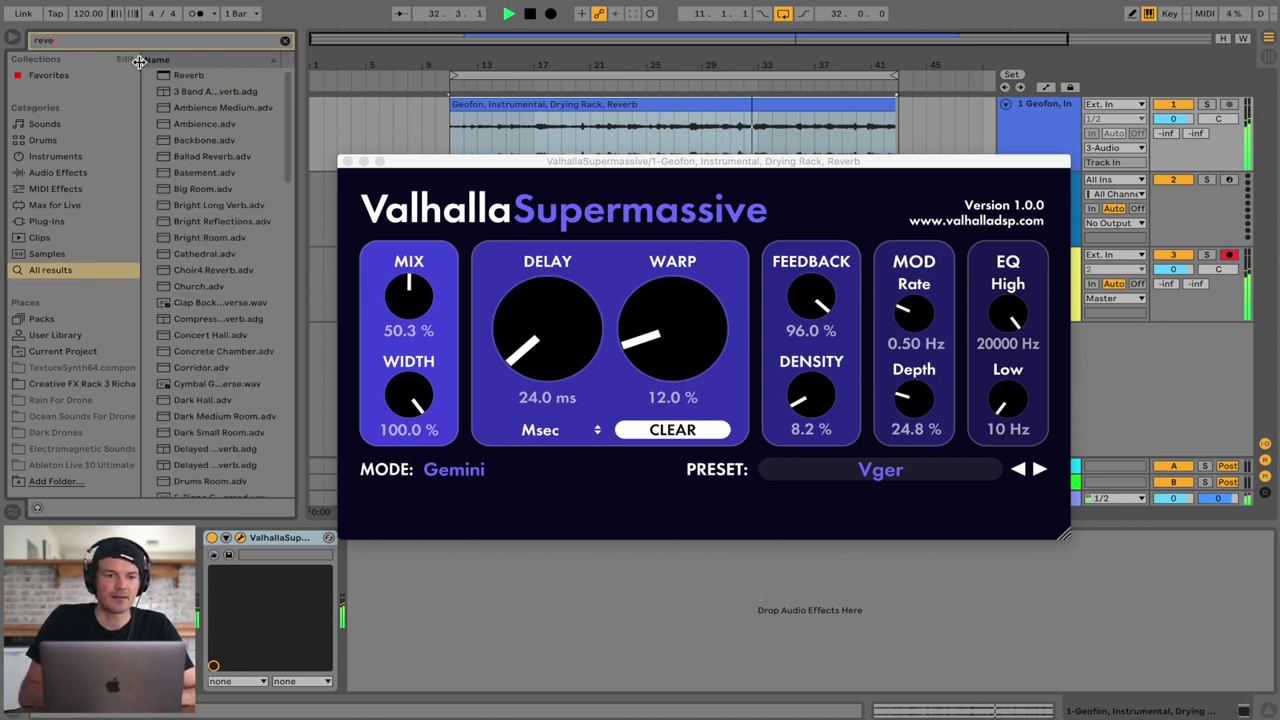
{"action": "type", "text": "r"}
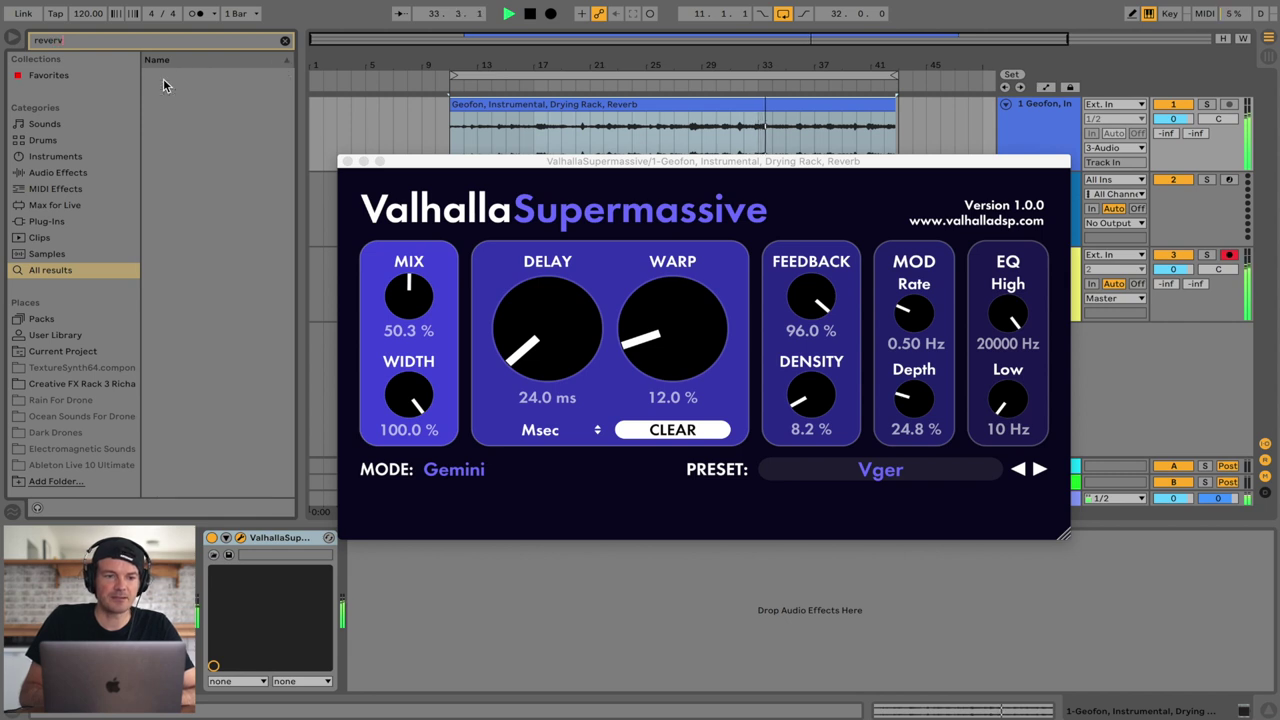
{"action": "type", "text": "b"}
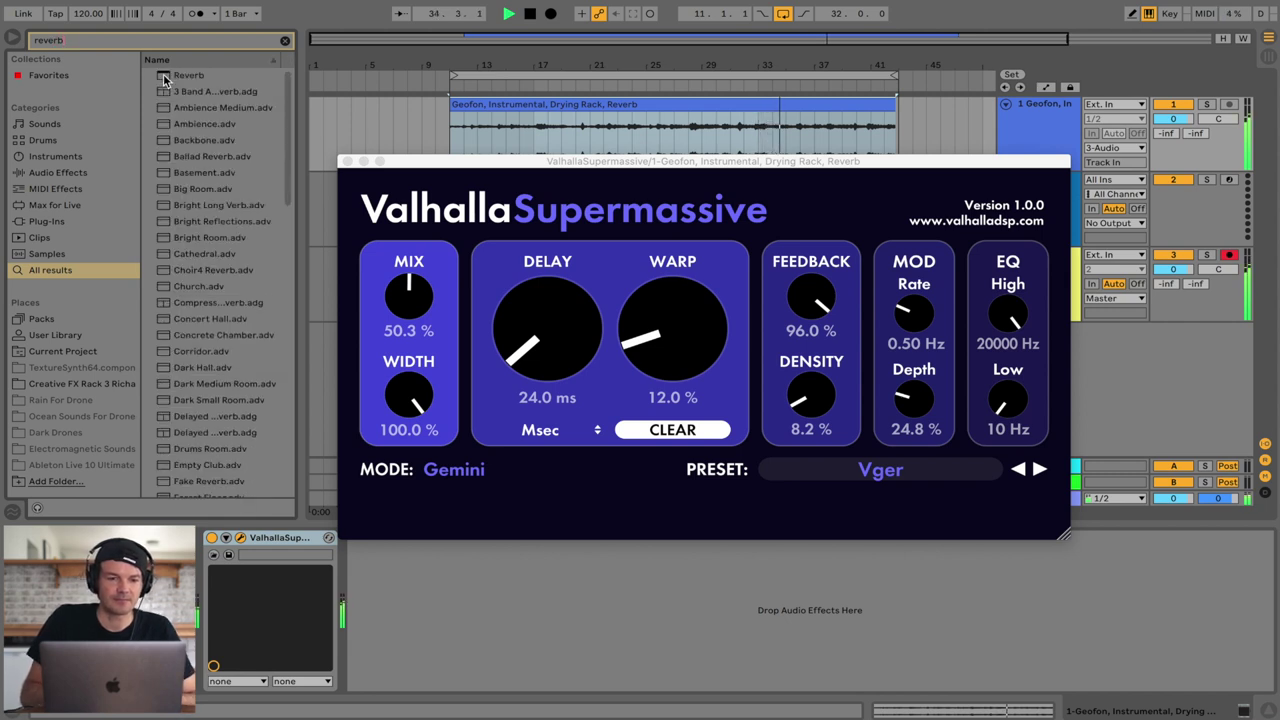
{"action": "scroll", "coordinate": [197, 251], "scroll_direction": "down", "scroll_amount": 1}
{"action": "double_click", "coordinate": [185, 257]}
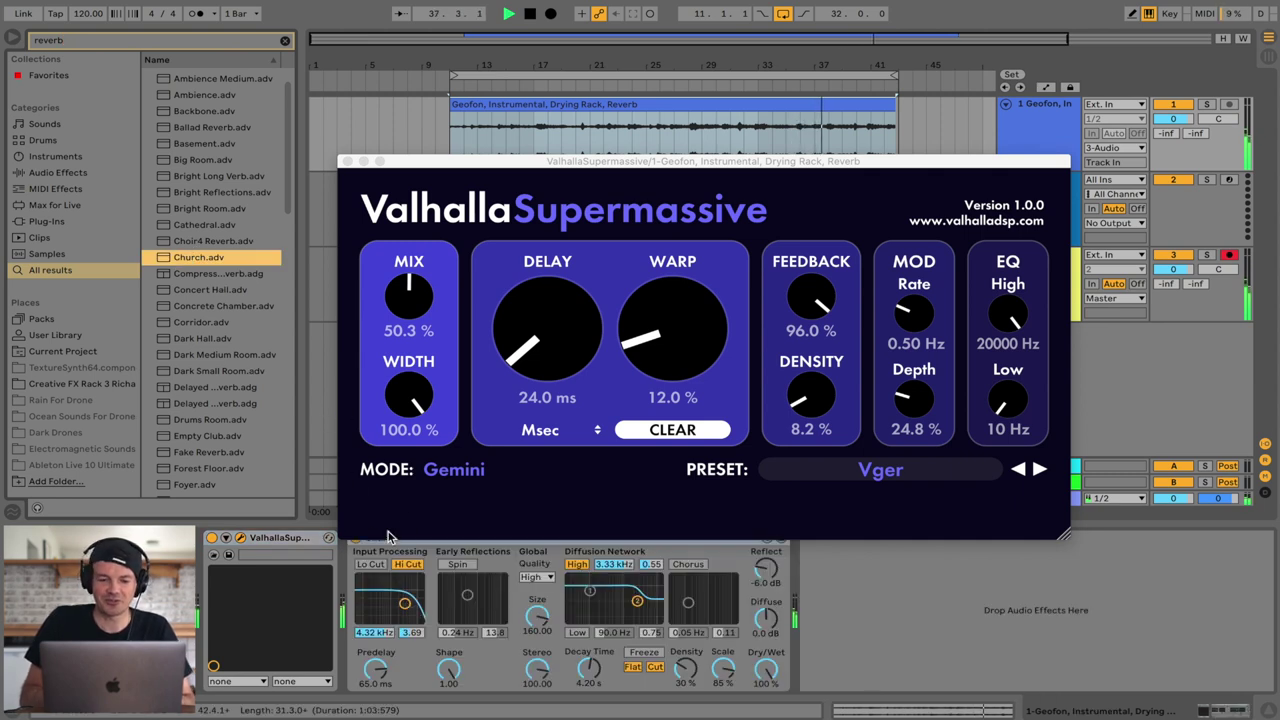
- Raise the Church reverb's input hi-cut to 6.75 kHz and select the reverb device
{"action": "left_click", "coordinate": [404, 603]}
{"action": "left_click_drag", "start_coordinate": [404, 603], "coordinate": [410, 594]}
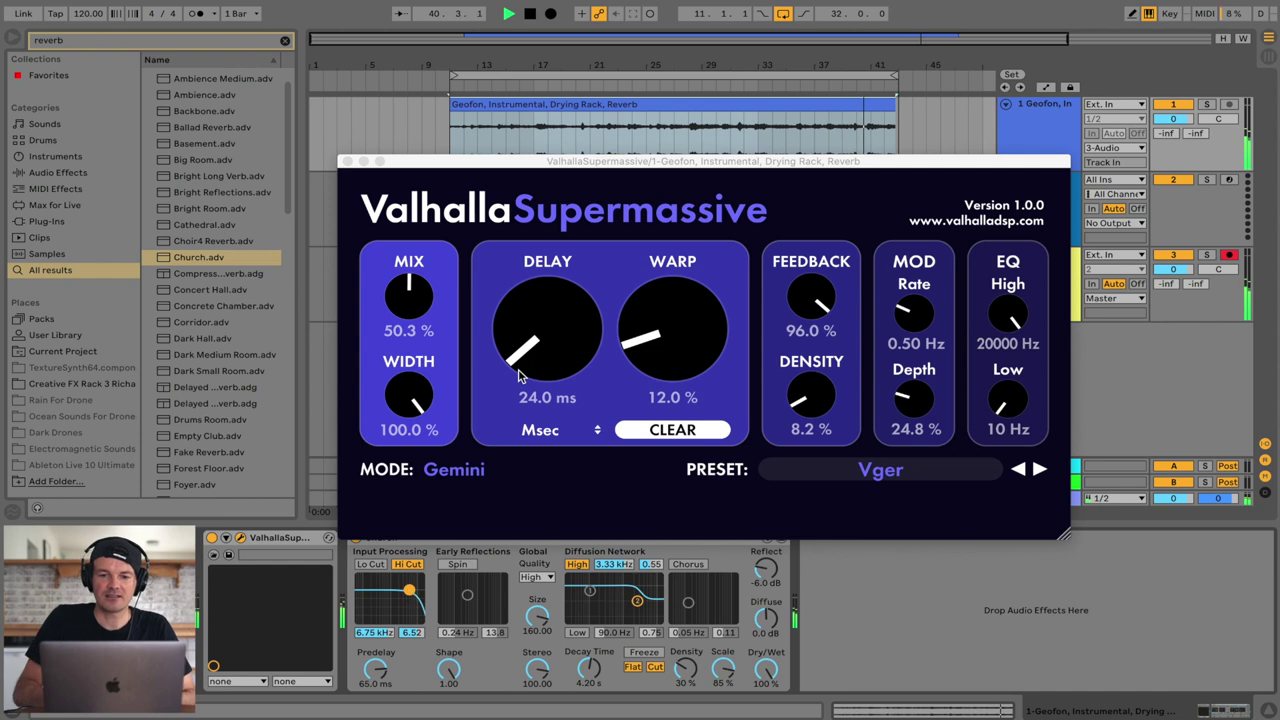
{"action": "left_click_drag", "start_coordinate": [640, 170], "coordinate": [814, 55]}
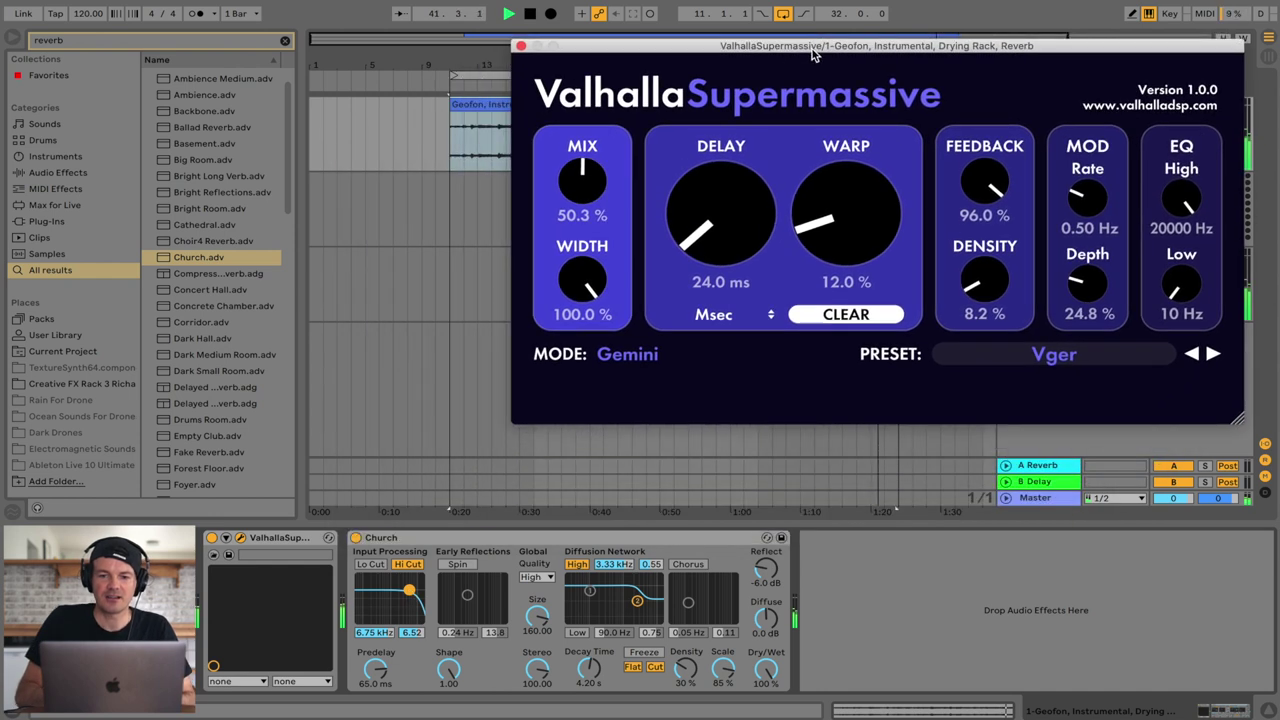
{"action": "left_click", "coordinate": [513, 533]}
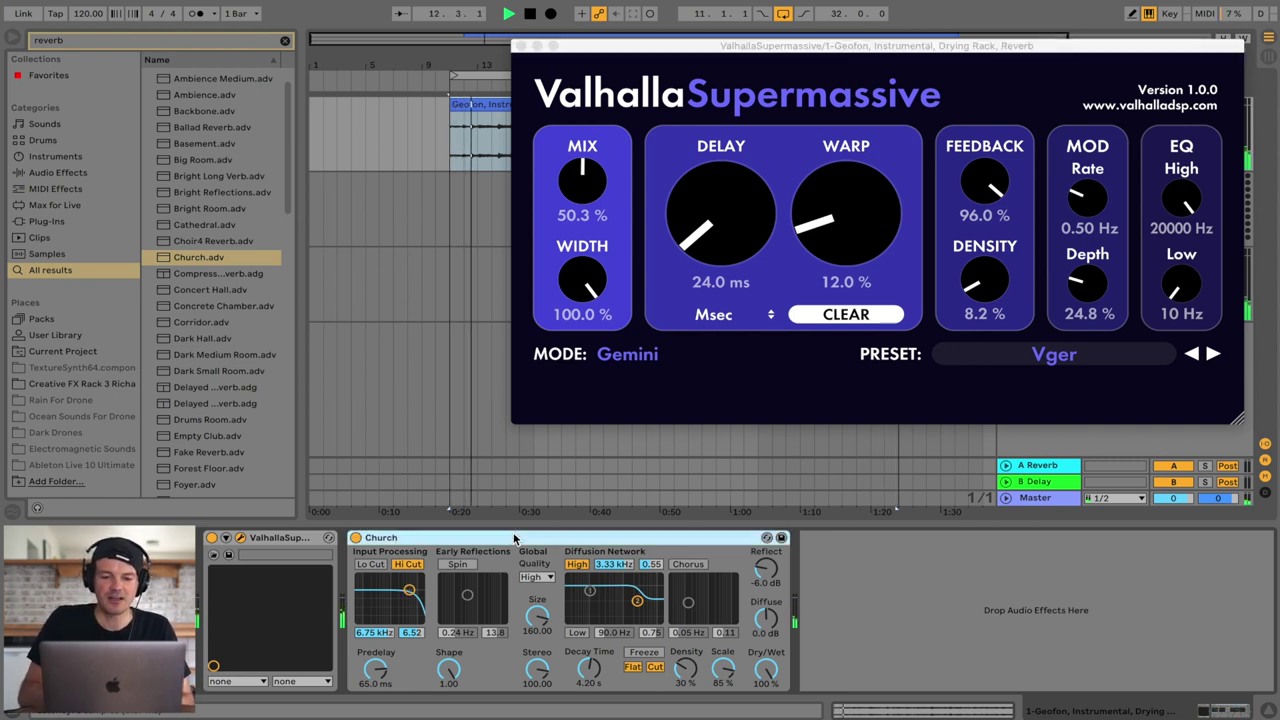
- Remove the Church reverb, stop playback, and load DSK - DRONE_PAD from the cleared Creative FX Rack list
{"action": "key", "text": "Delete"}
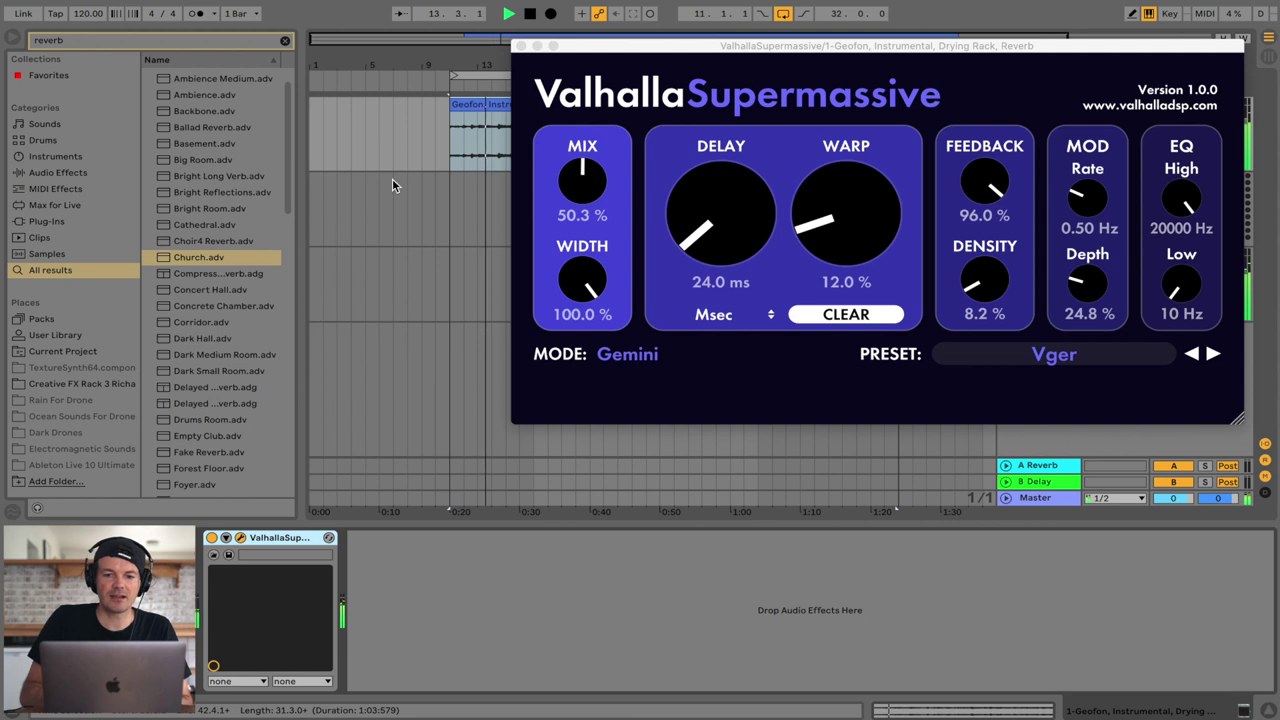
{"action": "key", "text": "space"}
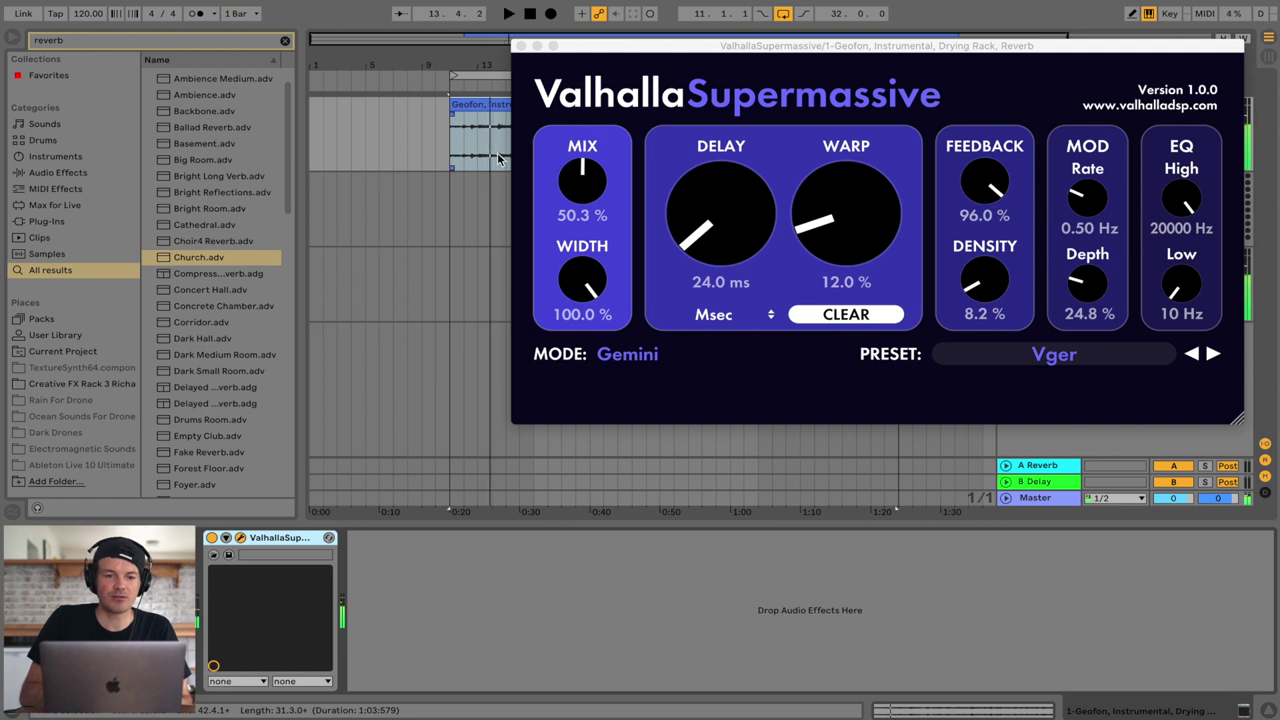
{"action": "left_click", "coordinate": [72, 384]}
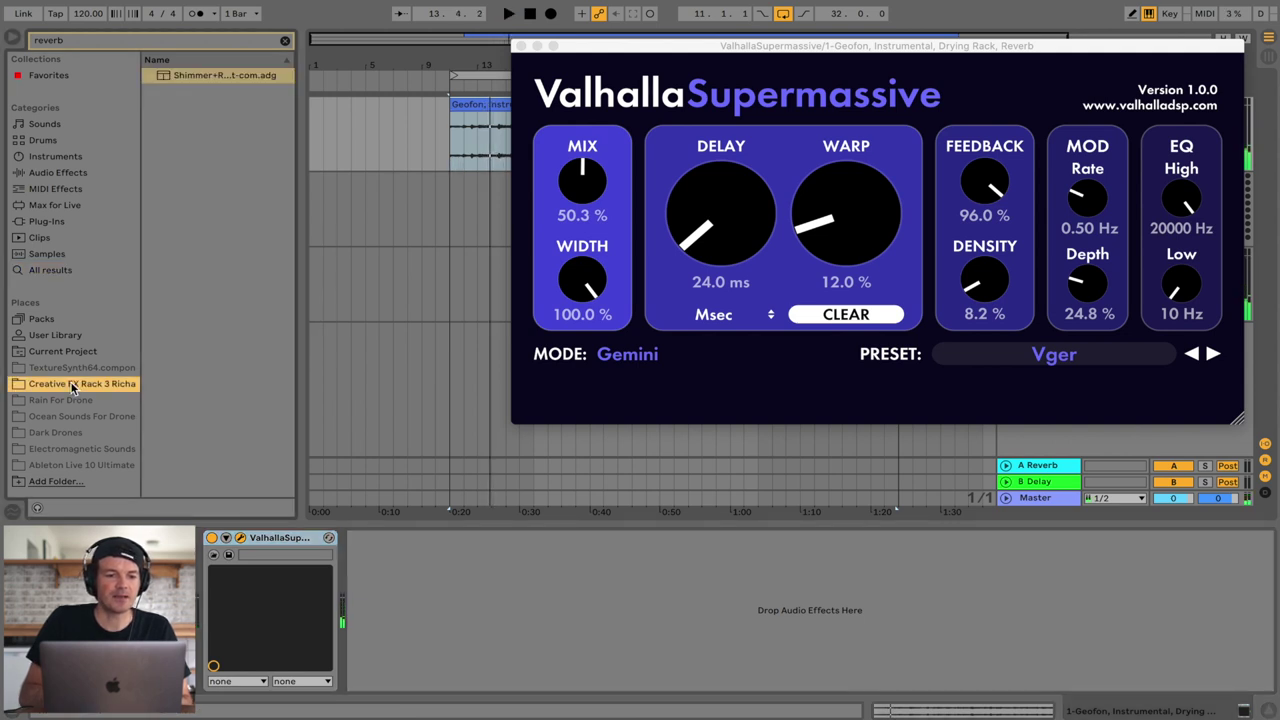
{"action": "left_click", "coordinate": [127, 43]}
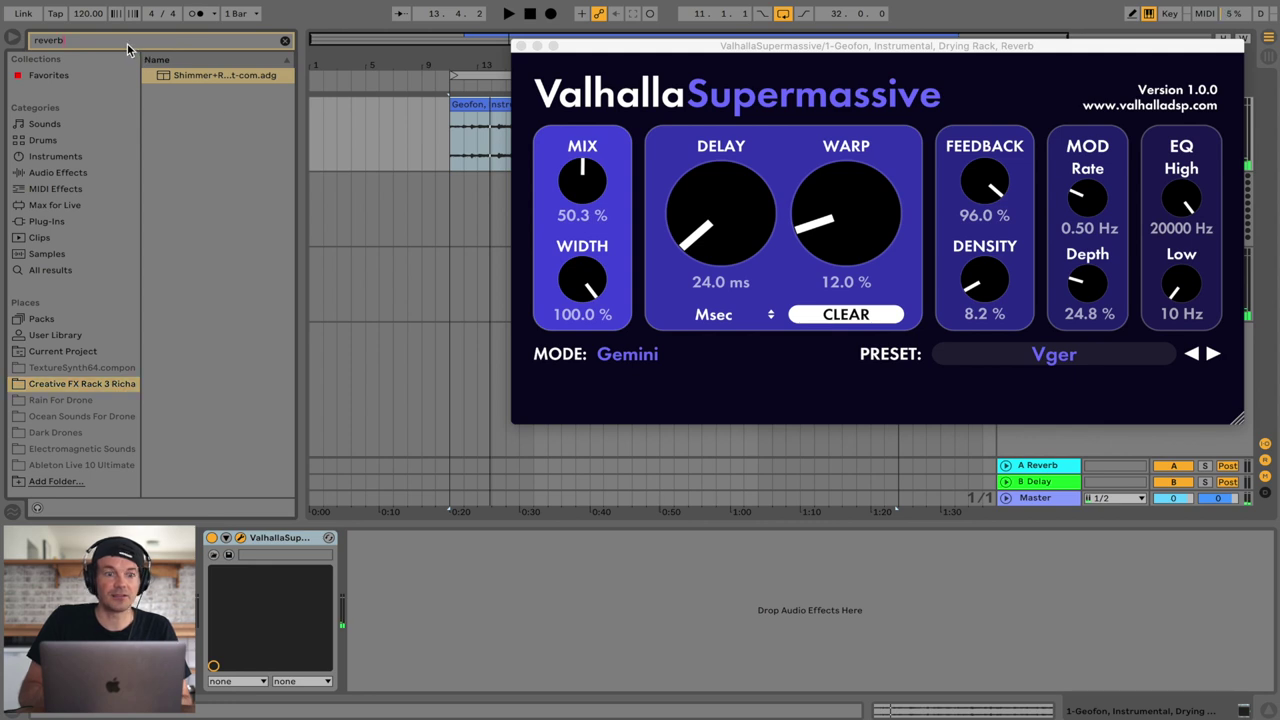
{"action": "key", "text": "BackSpace"}
{"action": "key", "text": "BackSpace"}
{"action": "key", "text": "BackSpace"}
{"action": "key", "text": "BackSpace"}
{"action": "key", "text": "BackSpace"}
{"action": "key", "text": "BackSpace"}
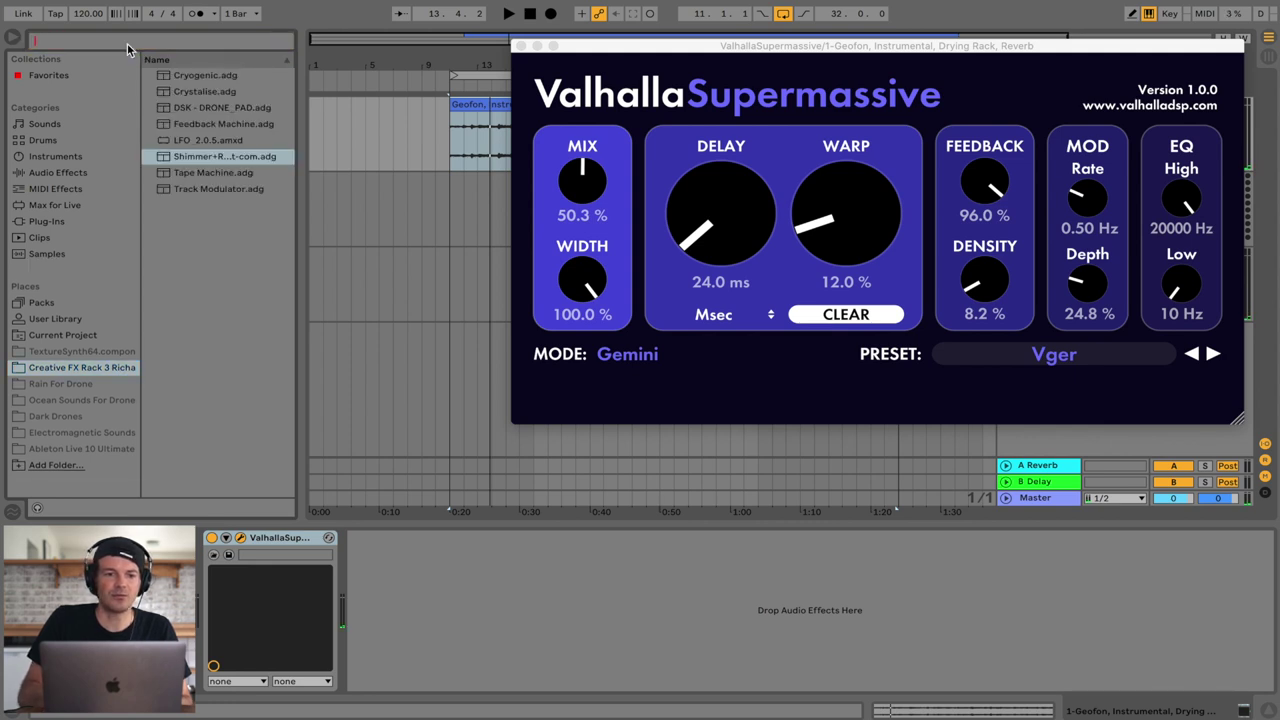
{"action": "left_click", "coordinate": [172, 110]}
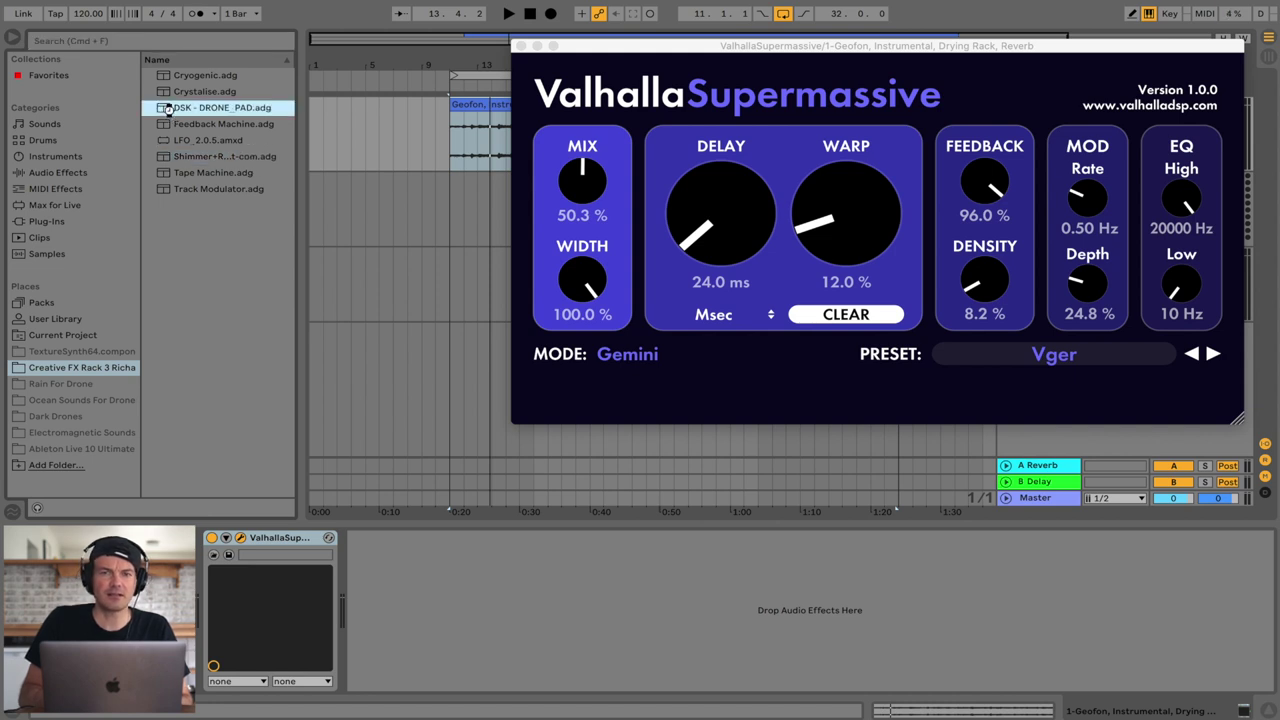
{"action": "double_click", "coordinate": [168, 108]}
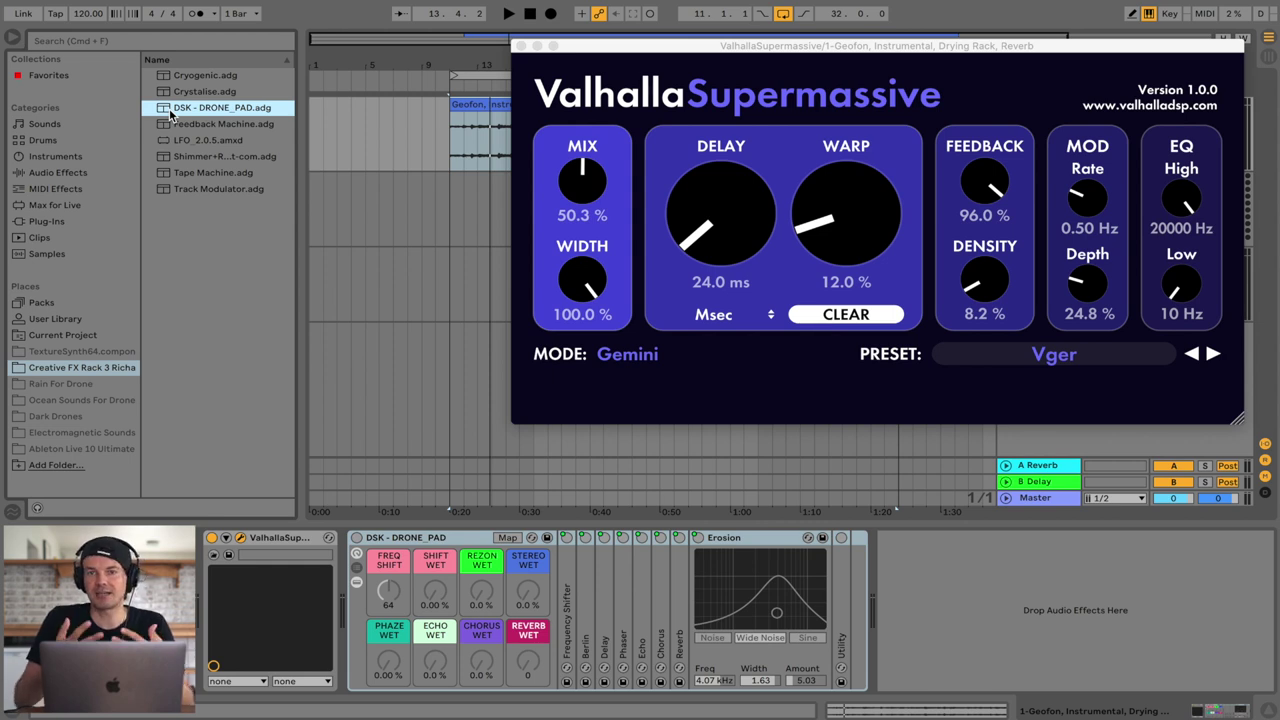
- Play the Geofon track while toggling the DRONE_PAD rack off and on to compare
{"action": "left_click", "coordinate": [358, 542]}
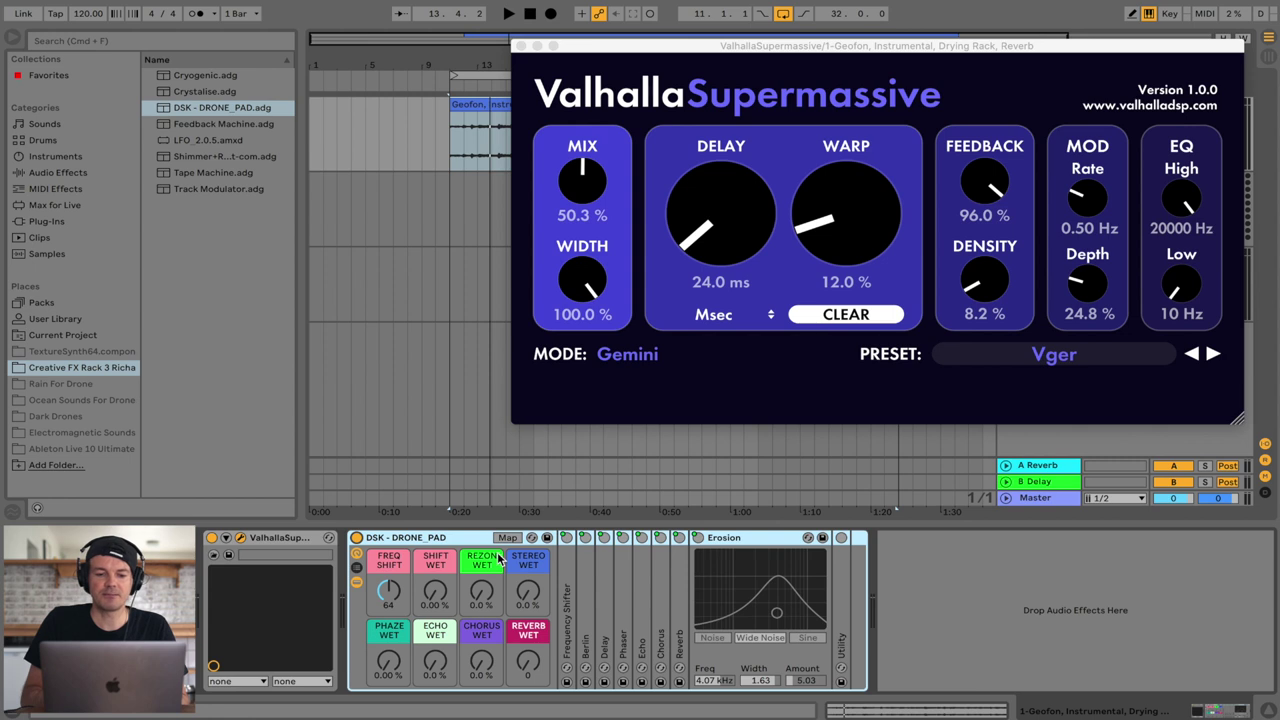
{"action": "left_click", "coordinate": [356, 538]}
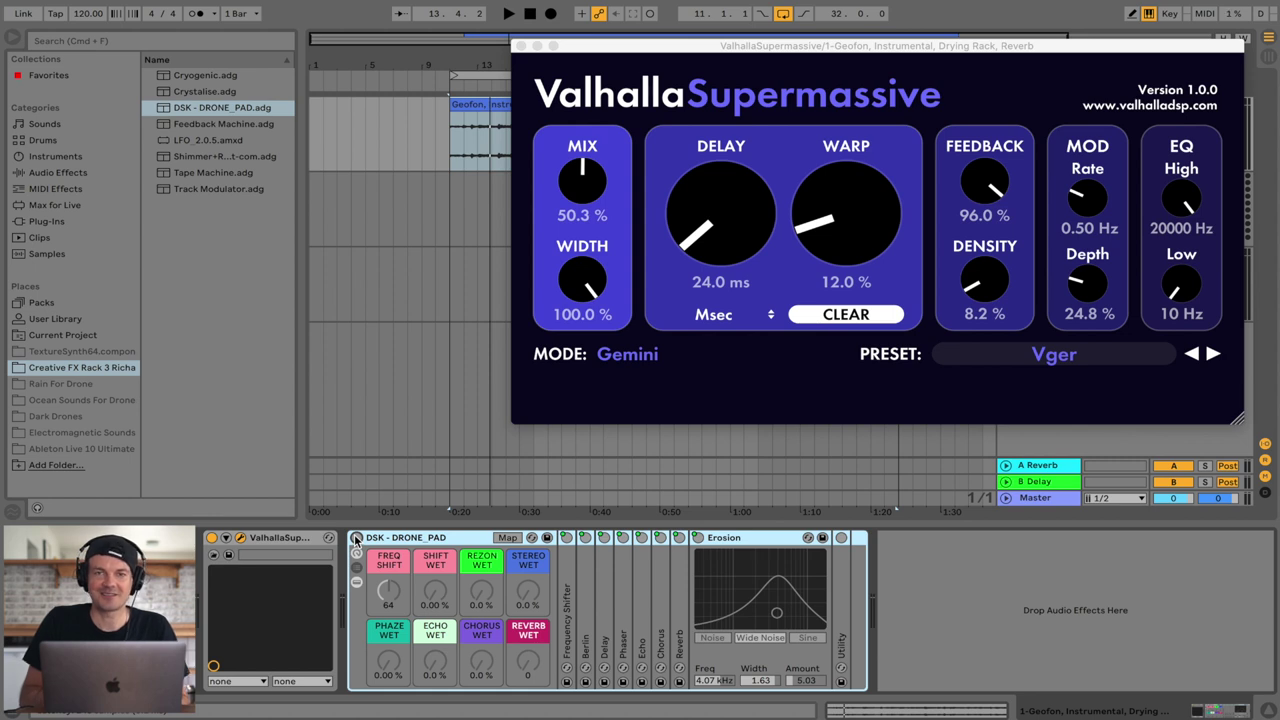
{"action": "key", "text": "space"}
{"action": "left_click", "coordinate": [356, 538]}
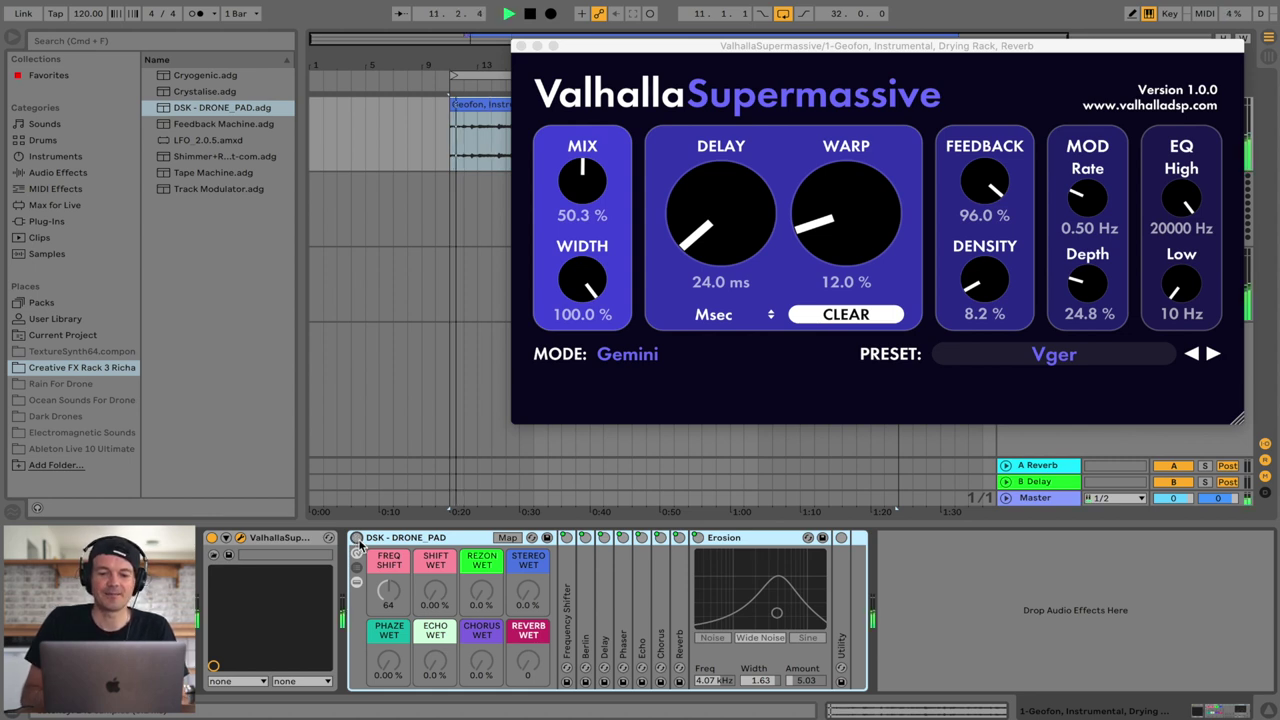
{"action": "left_click", "coordinate": [357, 539]}
{"action": "left_click", "coordinate": [357, 539]}
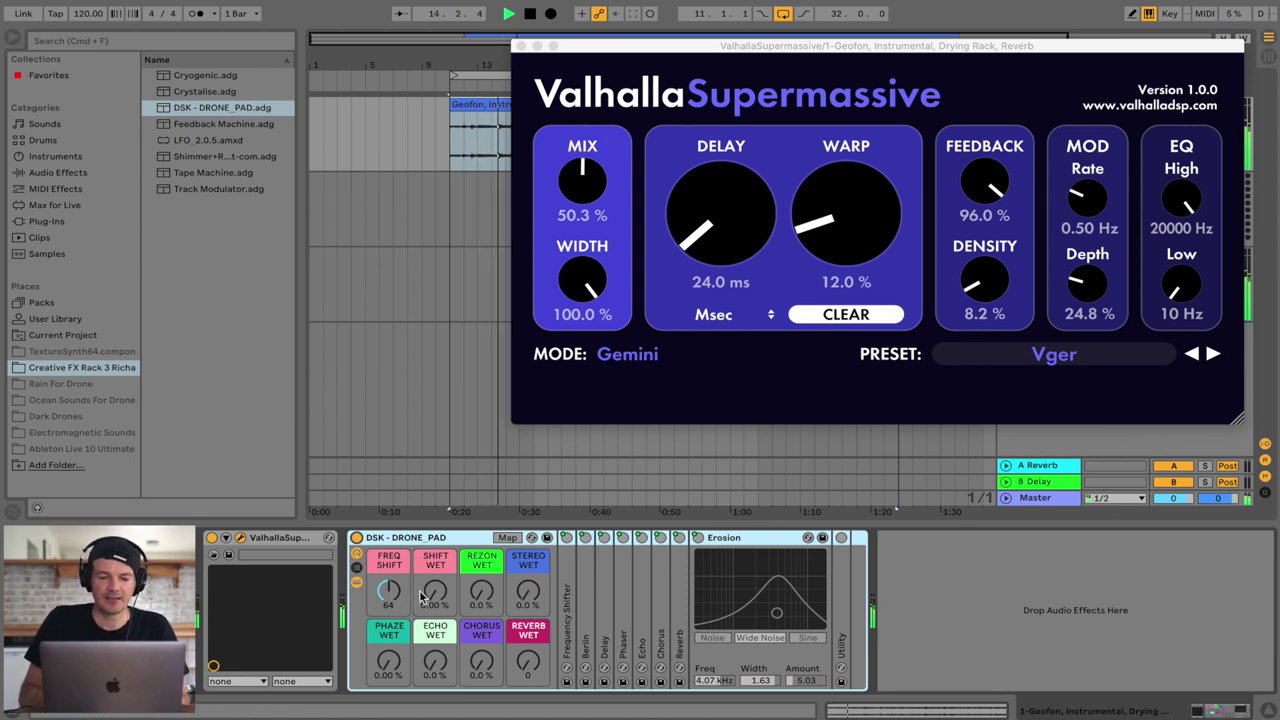
- Raise the DRONE_PAD shift, reverb, stereo, chorus (27%), echo (17%) and resonator wet macros
{"action": "left_click_drag", "start_coordinate": [435, 596], "coordinate": [435, 600]}
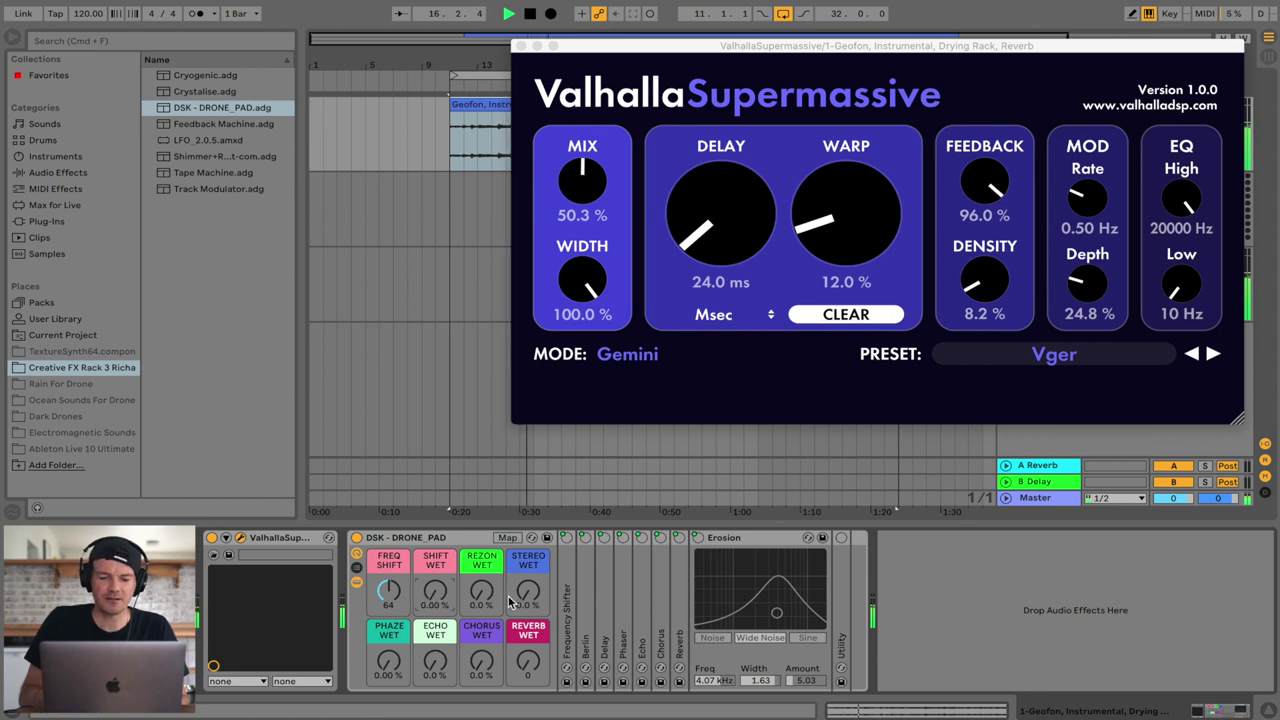
{"action": "left_click_drag", "start_coordinate": [528, 661], "coordinate": [528, 642]}
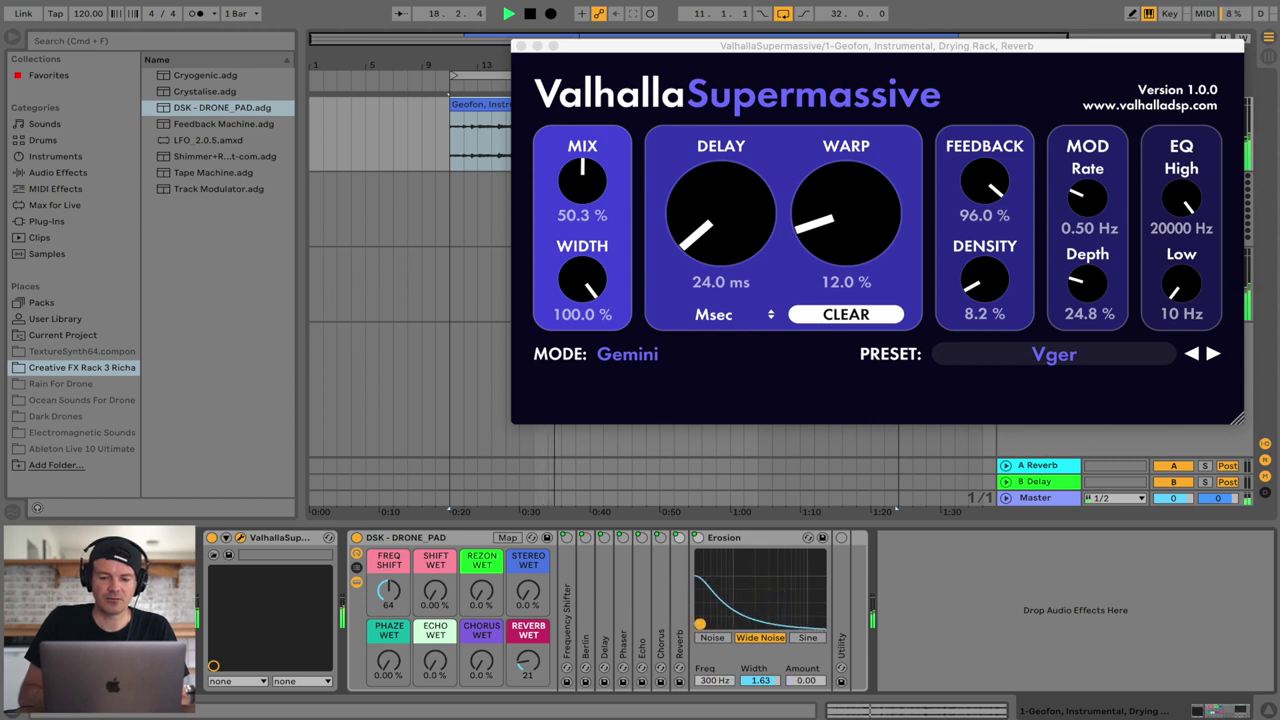
{"action": "left_click_drag", "start_coordinate": [522, 600], "coordinate": [522, 587]}
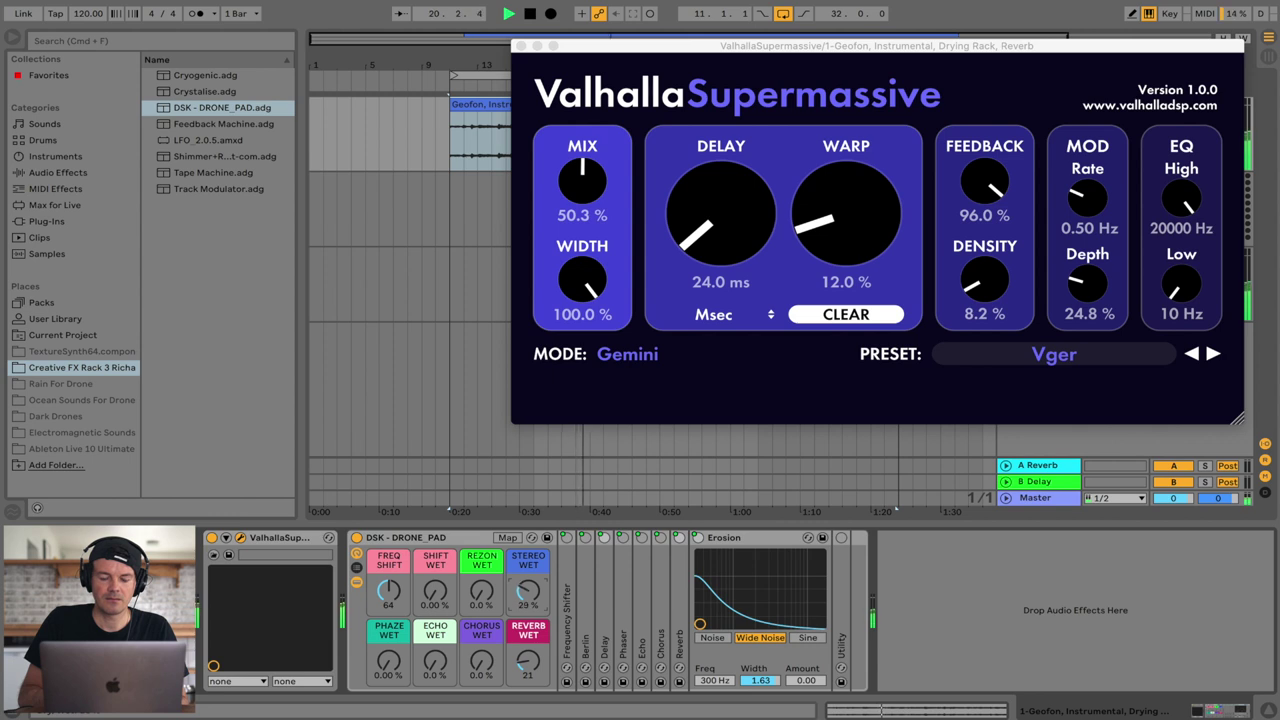
{"action": "left_click_drag", "start_coordinate": [486, 662], "coordinate": [486, 646]}
{"action": "left_click_drag", "start_coordinate": [435, 662], "coordinate": [389, 652]}
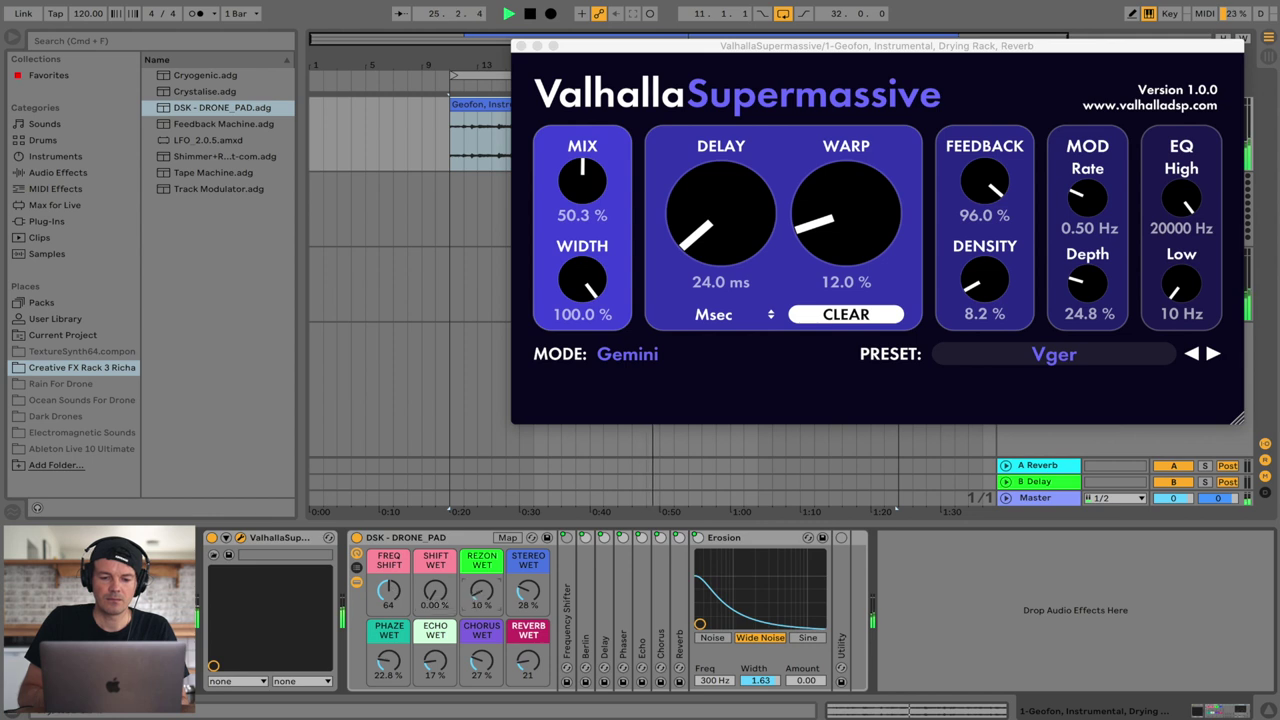
{"action": "scroll", "coordinate": [475, 598], "scroll_direction": "up", "scroll_amount": 5}
{"action": "left_click_drag", "start_coordinate": [475, 598], "coordinate": [475, 585]}
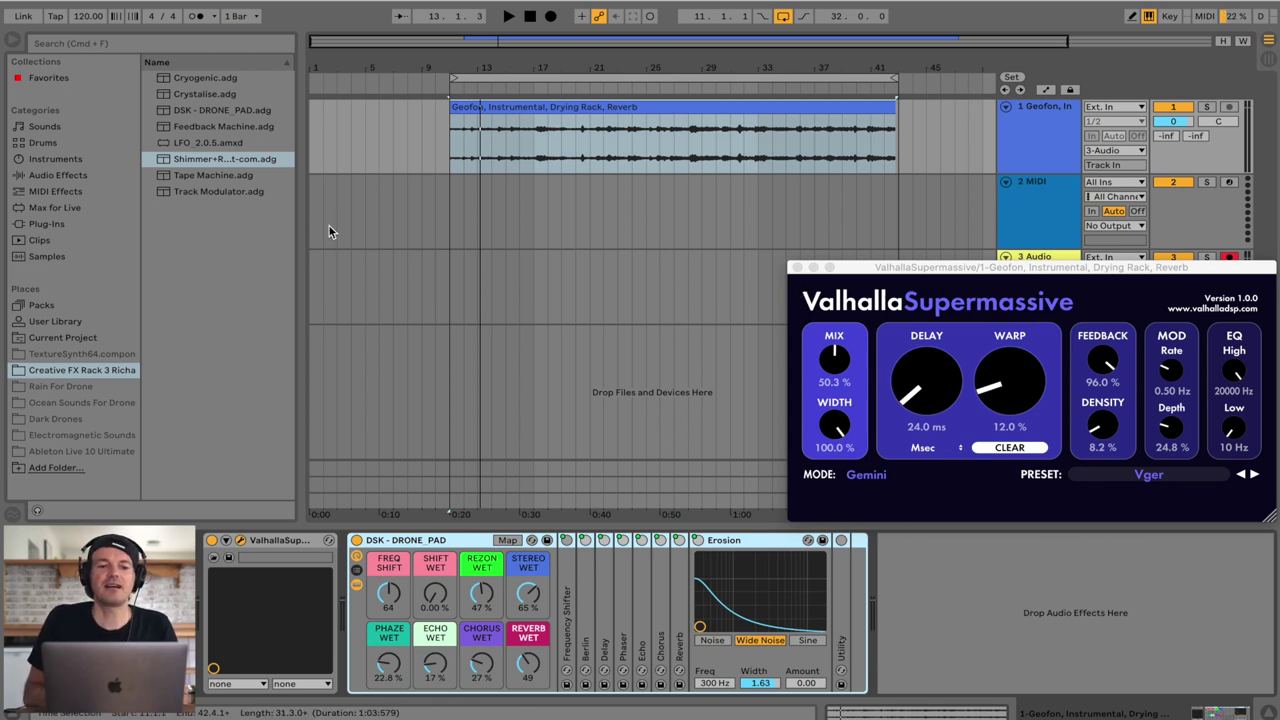
- Add the Shimmer+Reverb rack after DRONE_PAD and listen to the Geofon track play back
{"action": "double_click", "coordinate": [214, 160]}
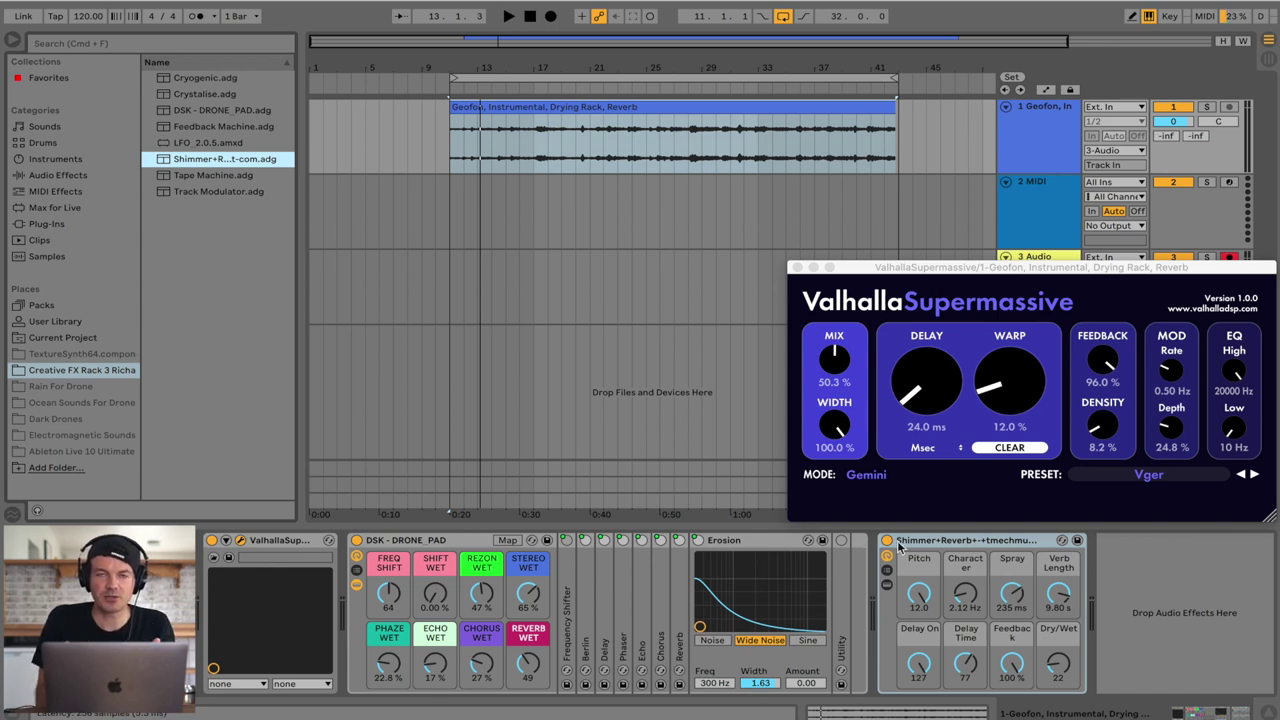
{"action": "key", "text": "space"}
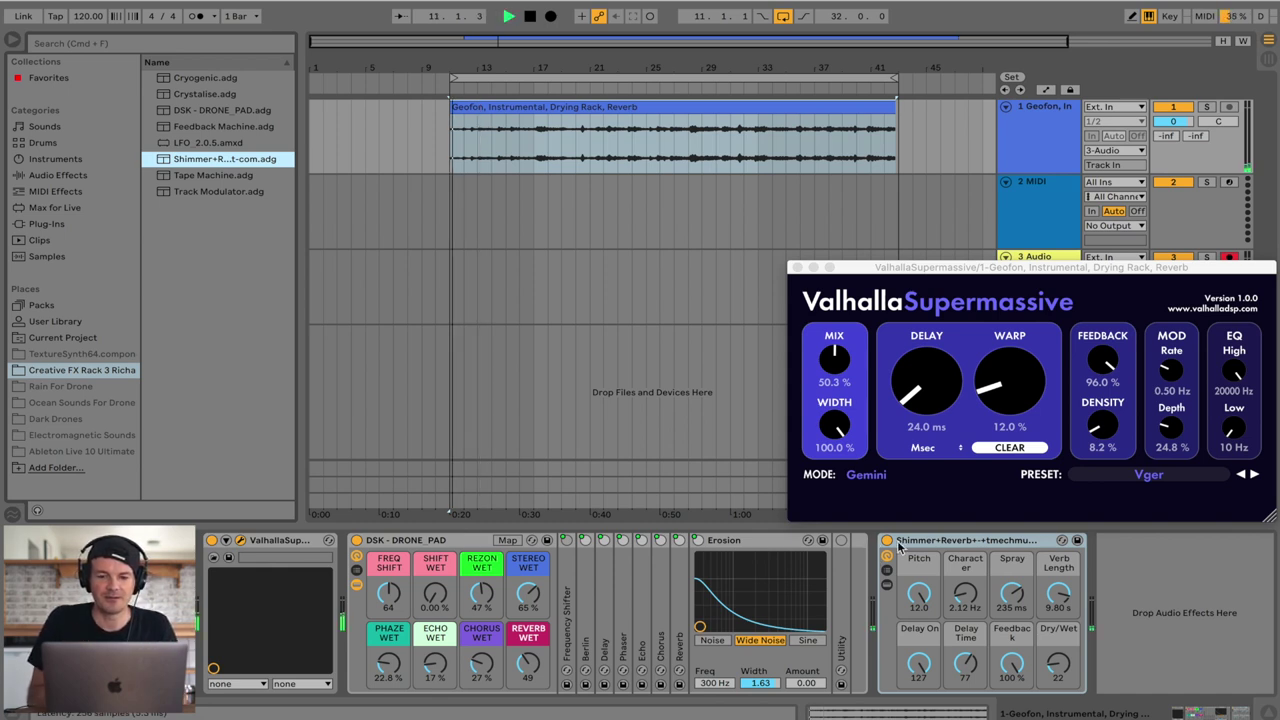
{"action": "key", "text": "XF86AudioRaiseVolume"}
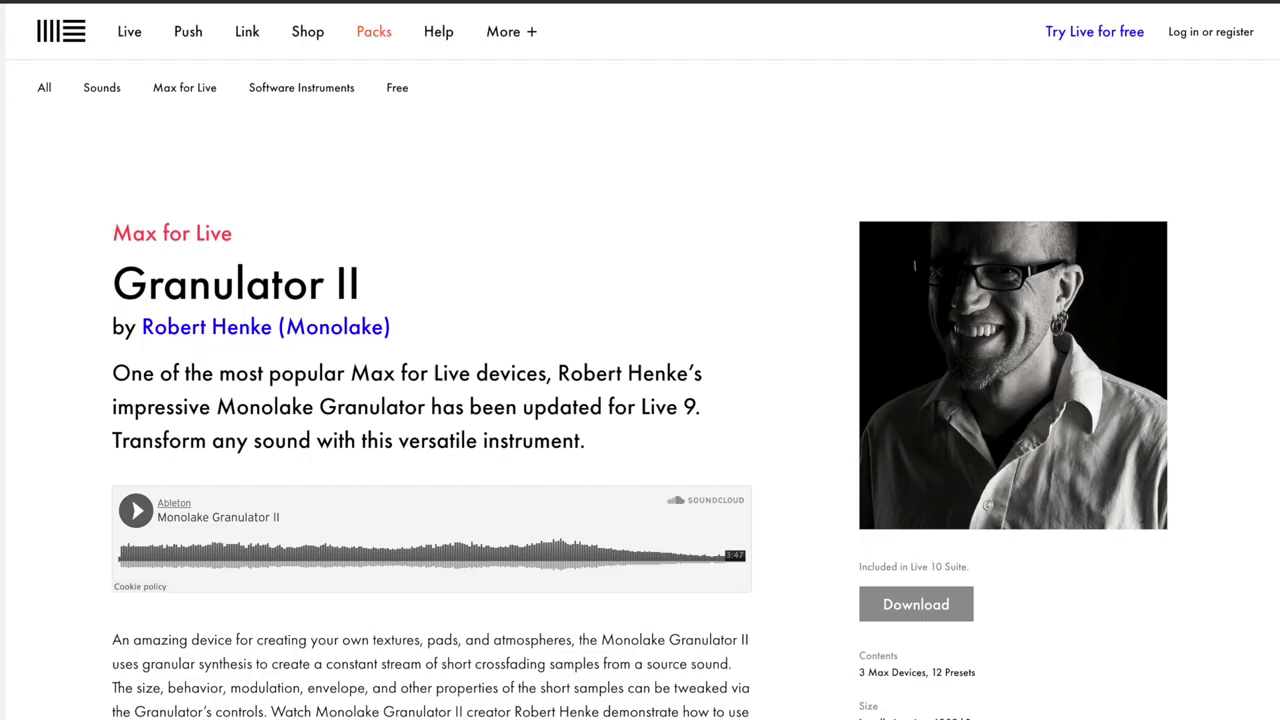
{"action": "scroll", "coordinate": [640, 400], "scroll_direction": "down", "scroll_amount": 5}
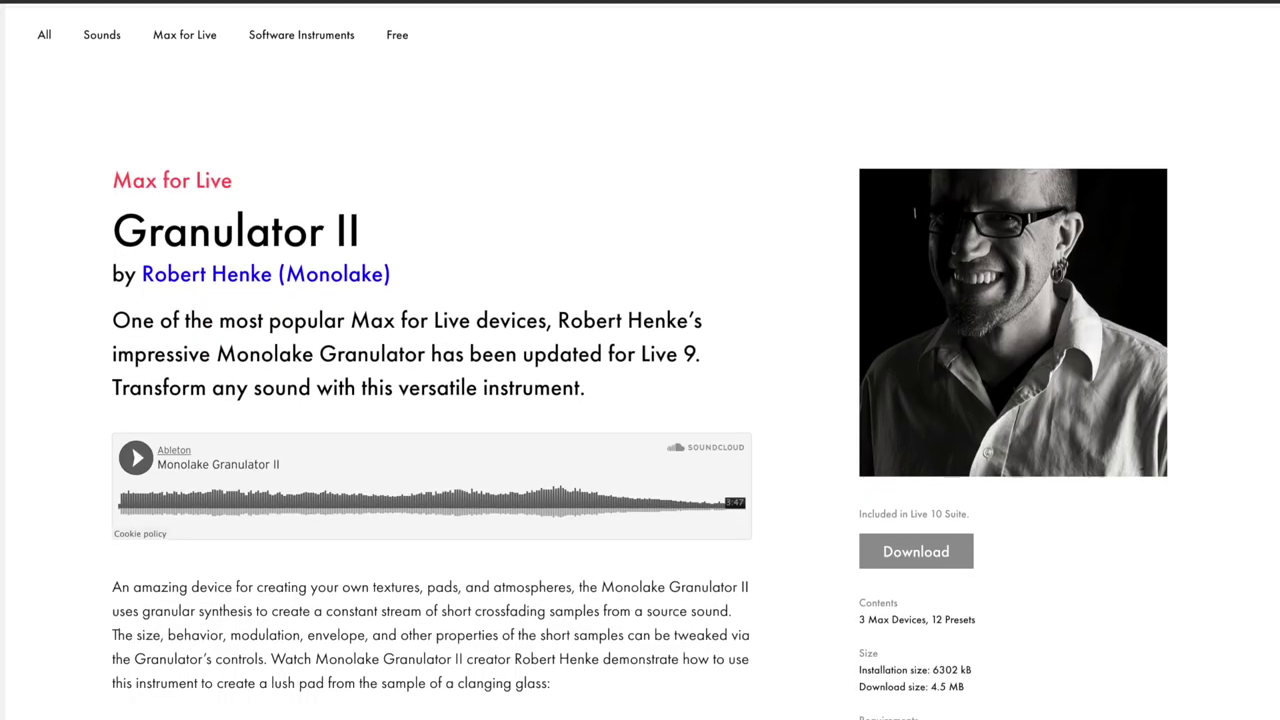
{"action": "scroll", "coordinate": [640, 400], "scroll_direction": "down", "scroll_amount": 4}
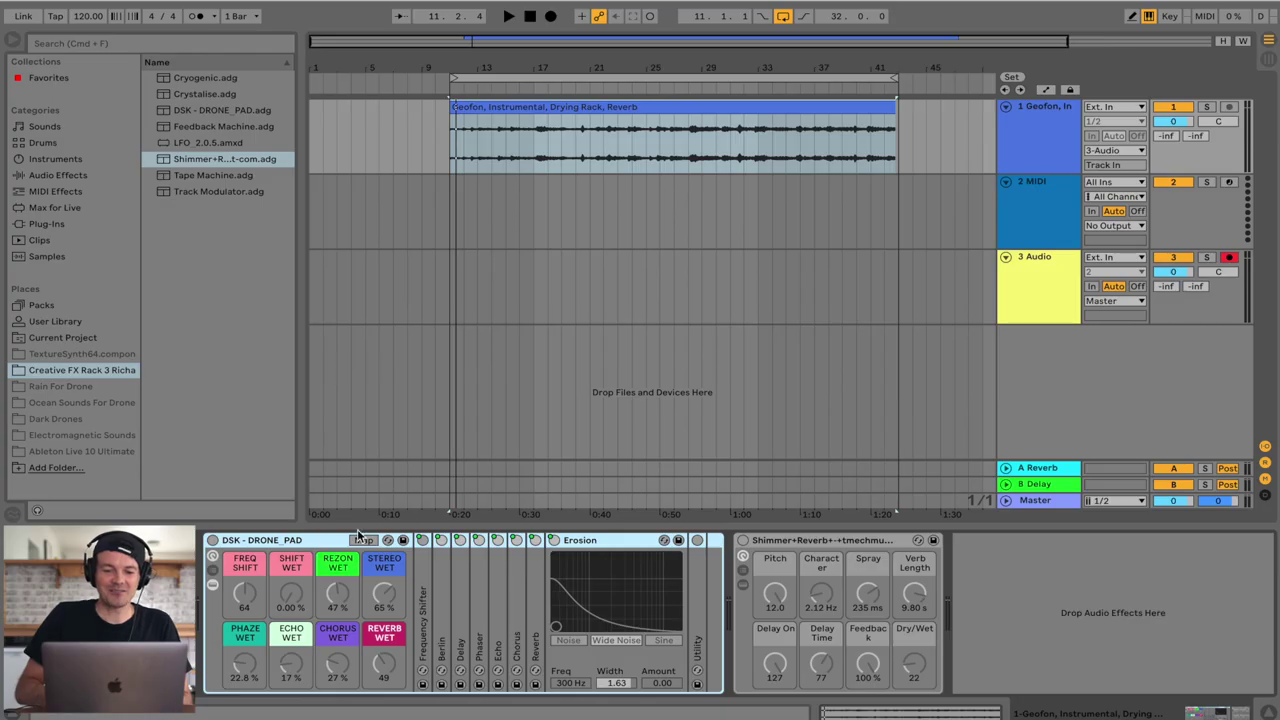
- Delete the DRONE_PAD and Shimmer+Reverb racks from the Geofon track
{"action": "left_click", "coordinate": [305, 542]}
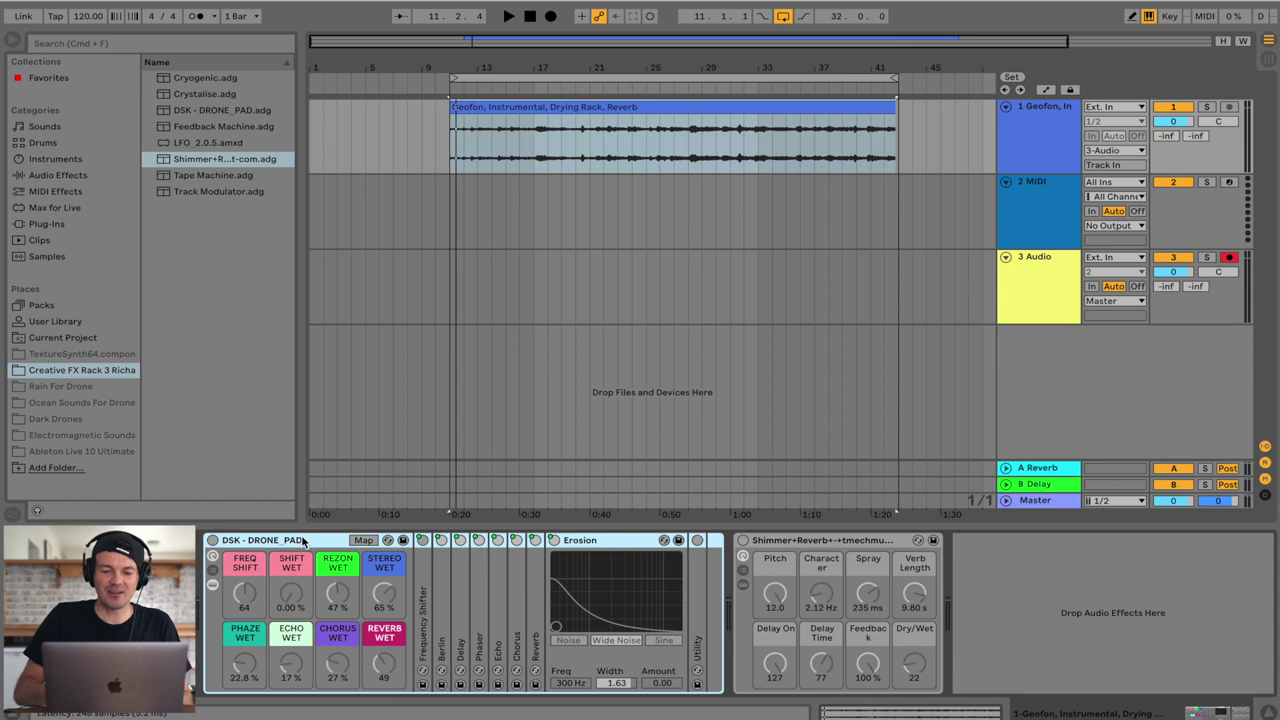
{"action": "key", "text": "Delete"}
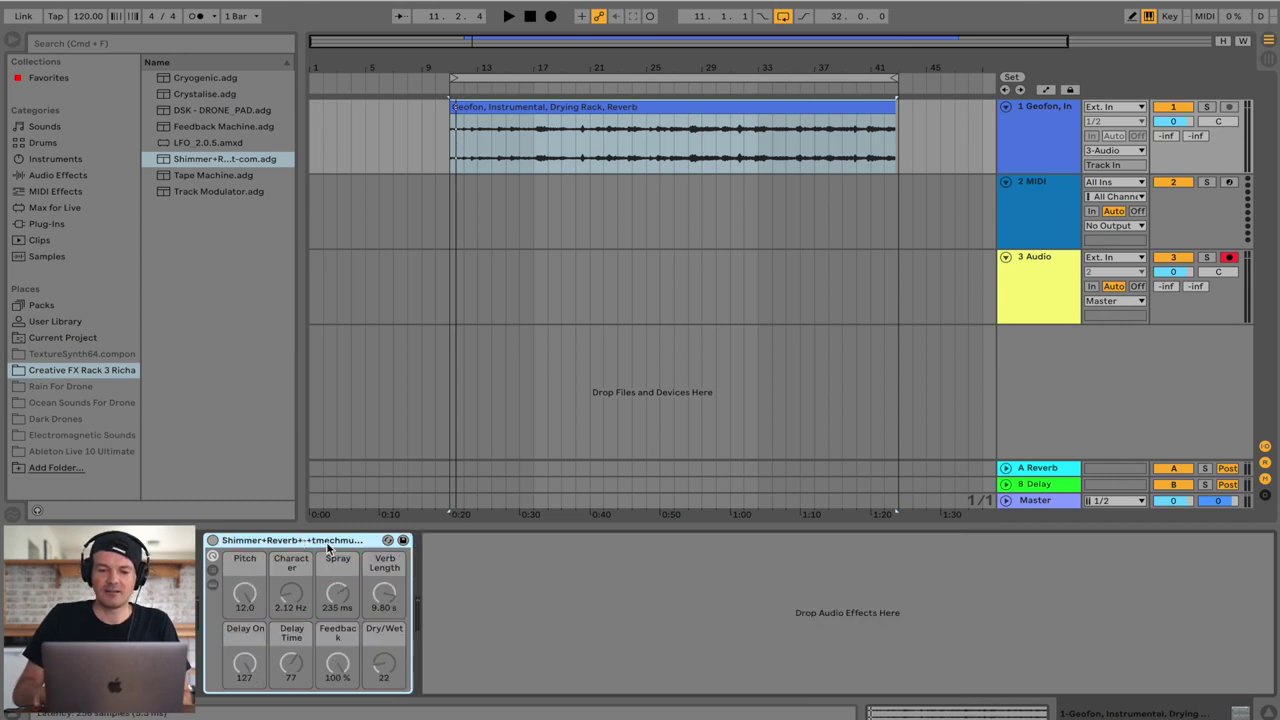
{"action": "key", "text": "Delete"}
- Search 'granul' and load Granulator II.amxd on a new track, undoing the accidental duplicate track
{"action": "left_click", "coordinate": [135, 38]}
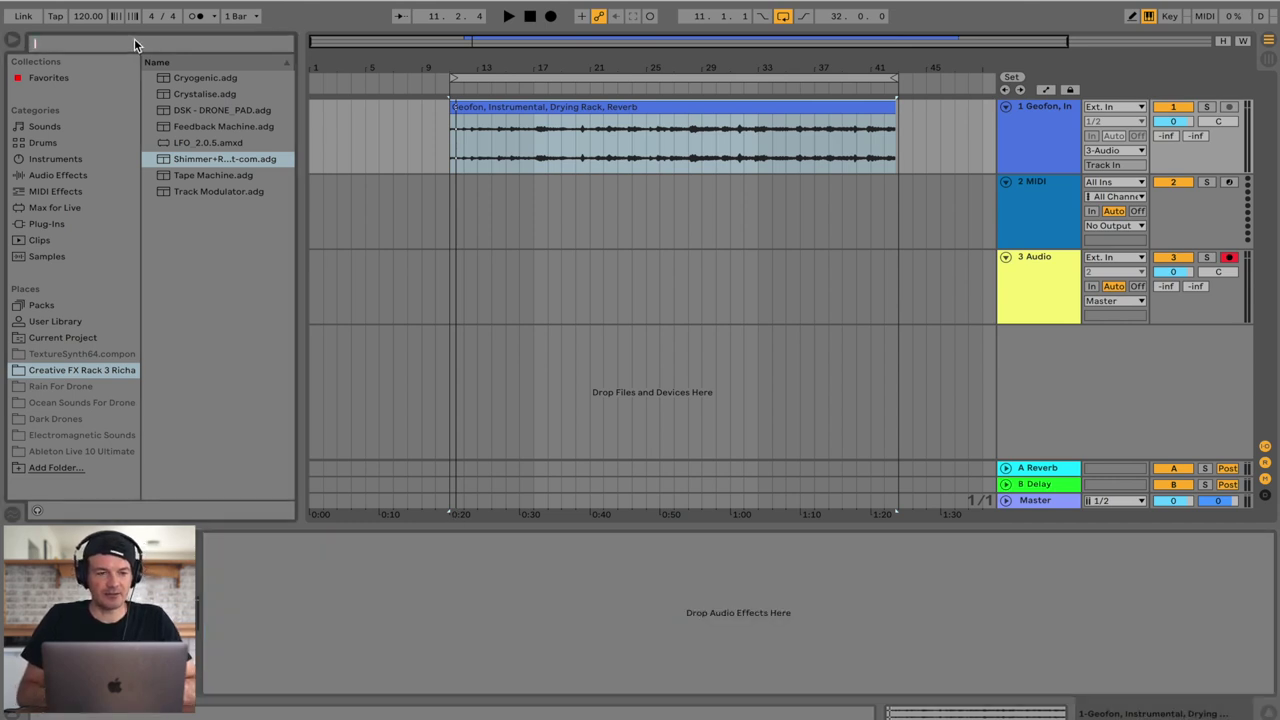
{"action": "type", "text": "gra"}
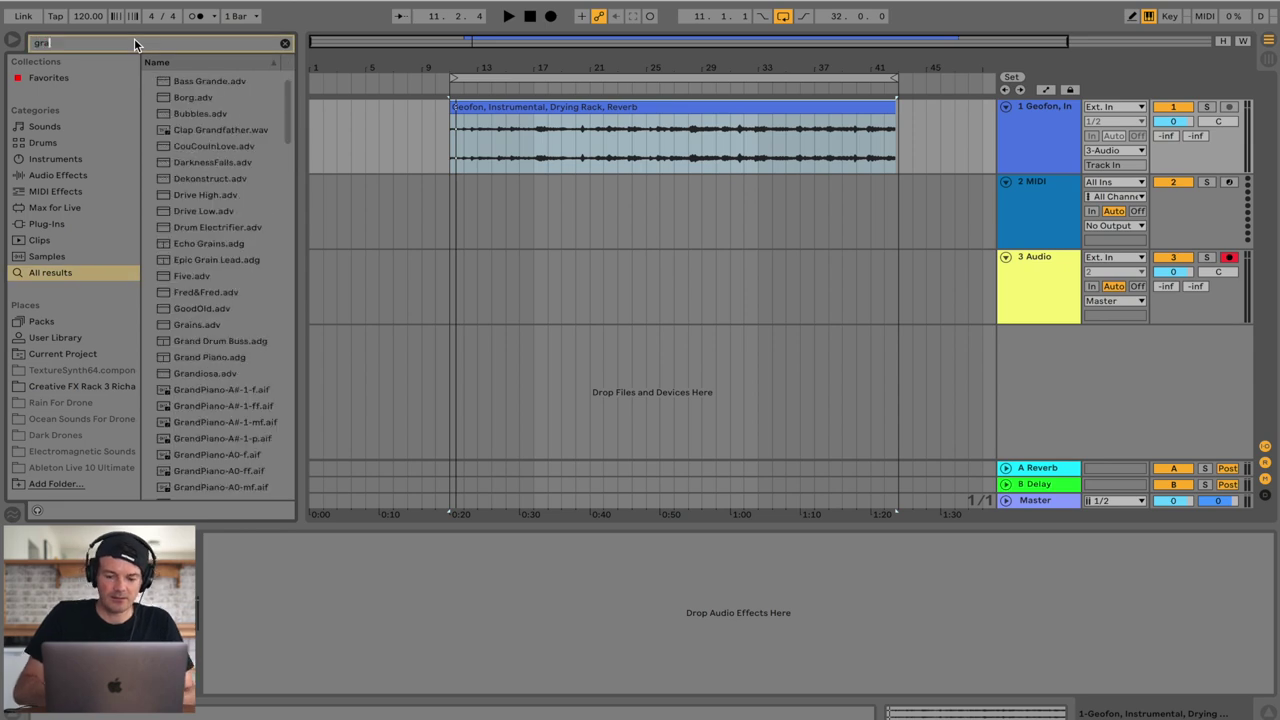
{"action": "type", "text": "nul"}
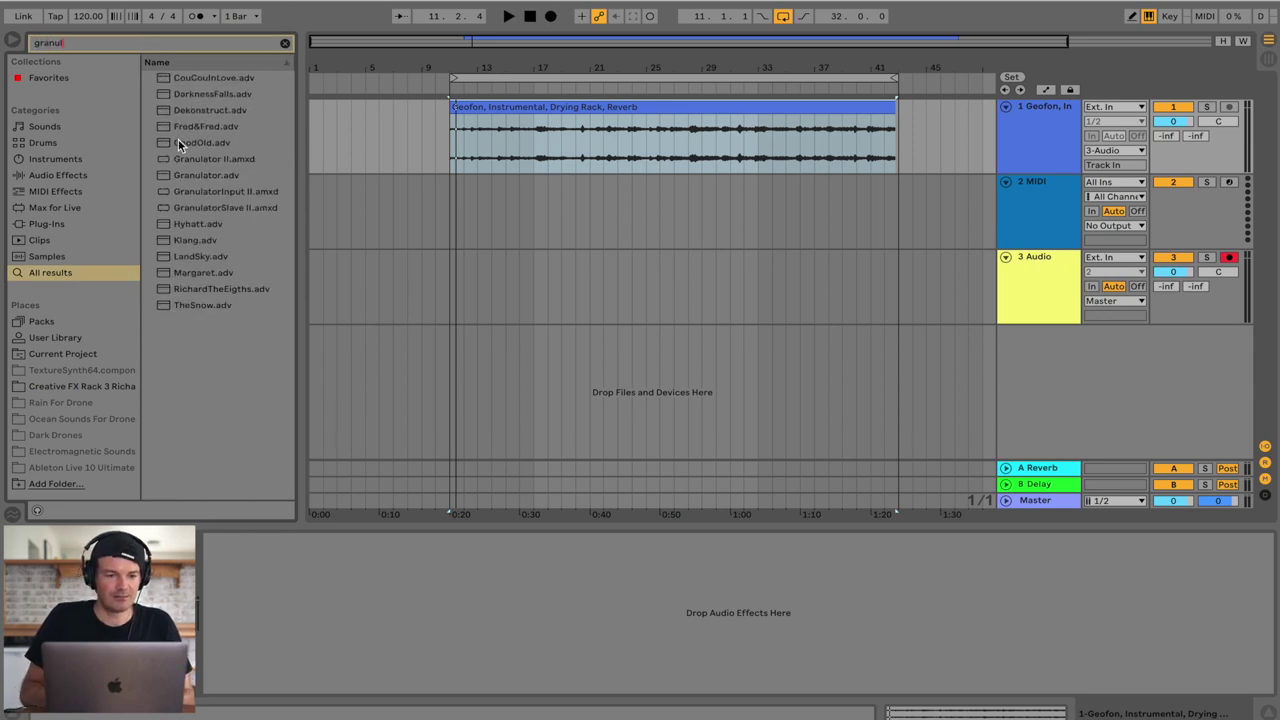
{"action": "left_click", "coordinate": [168, 157]}
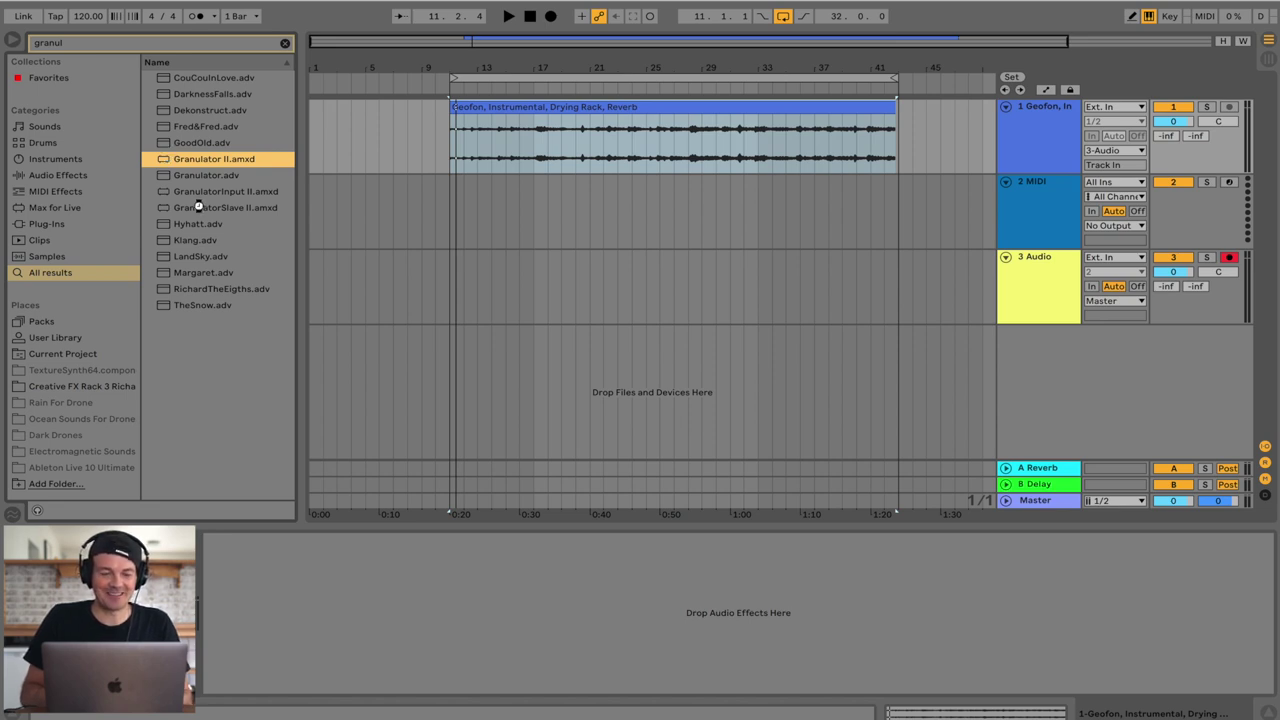
{"action": "key", "text": "Return"}
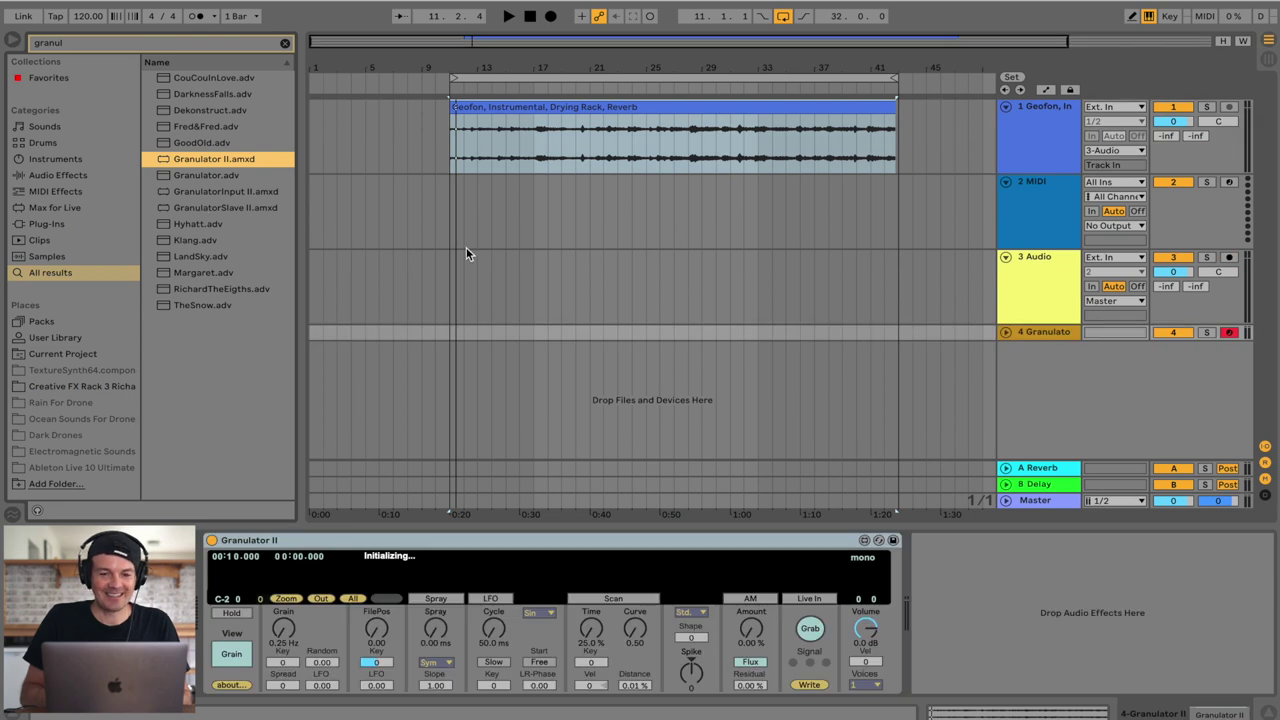
{"action": "left_click", "coordinate": [581, 106]}
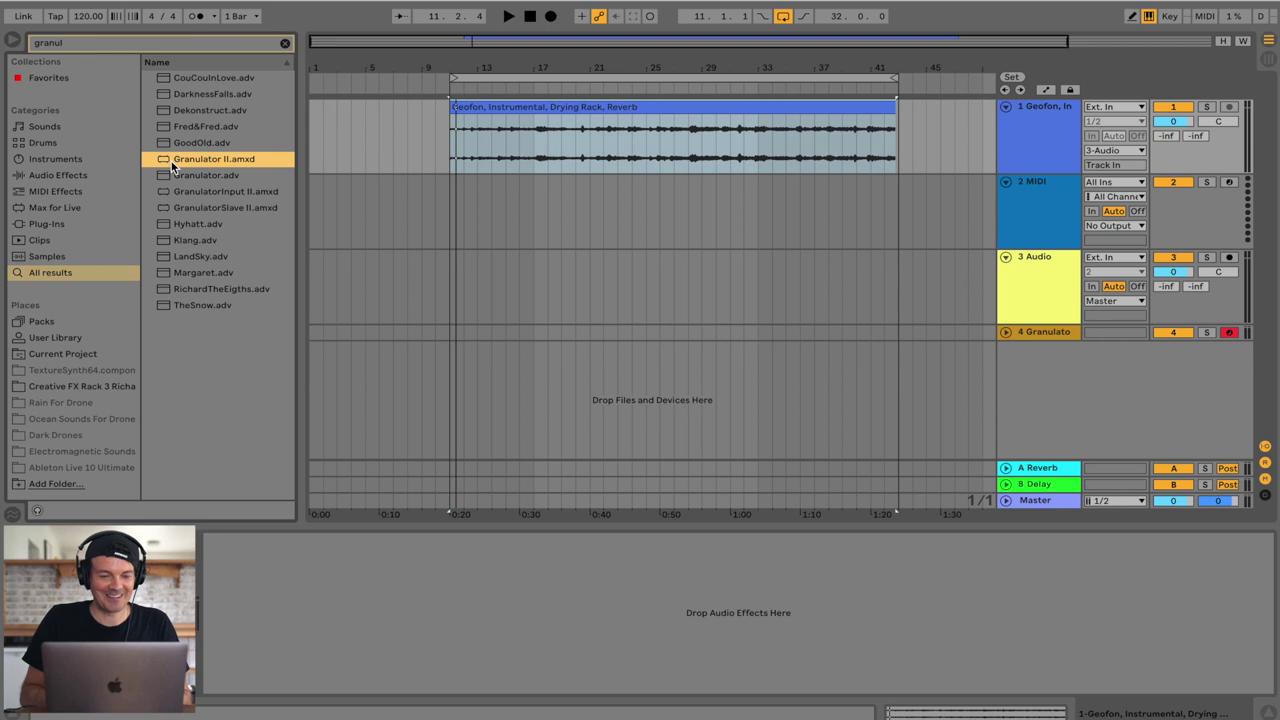
{"action": "double_click", "coordinate": [170, 160]}
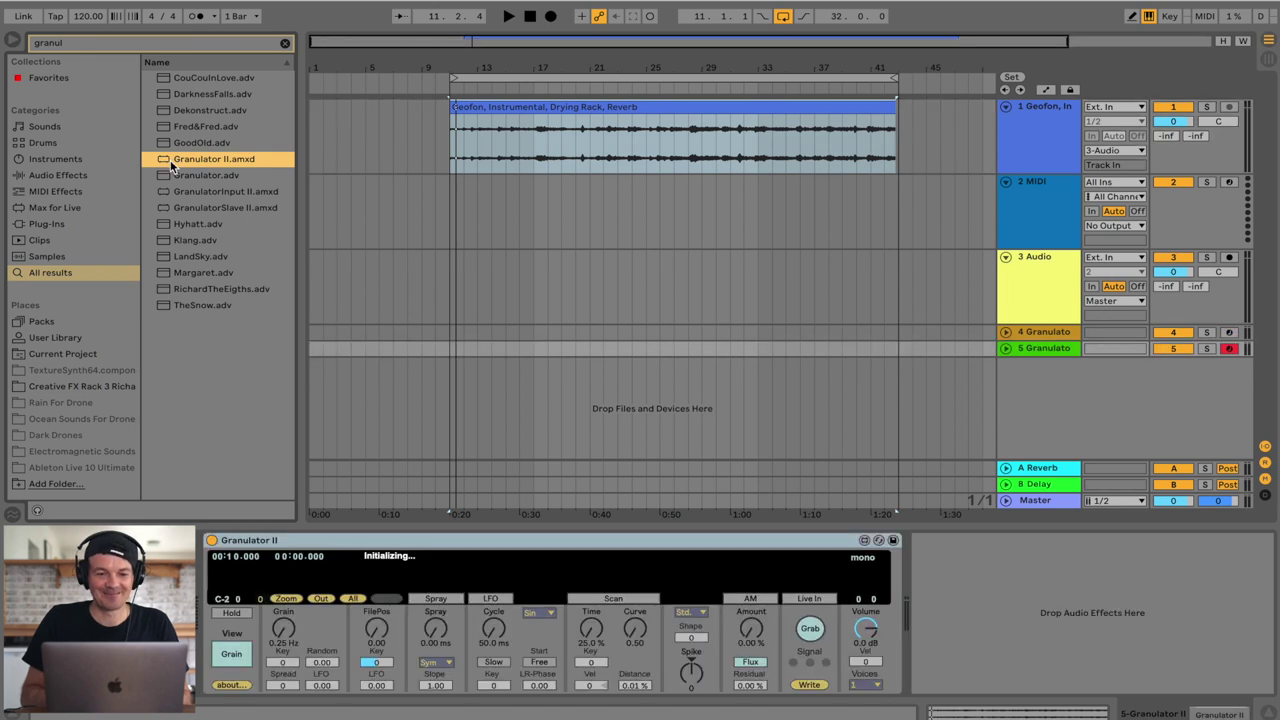
{"action": "key", "text": "super+z"}
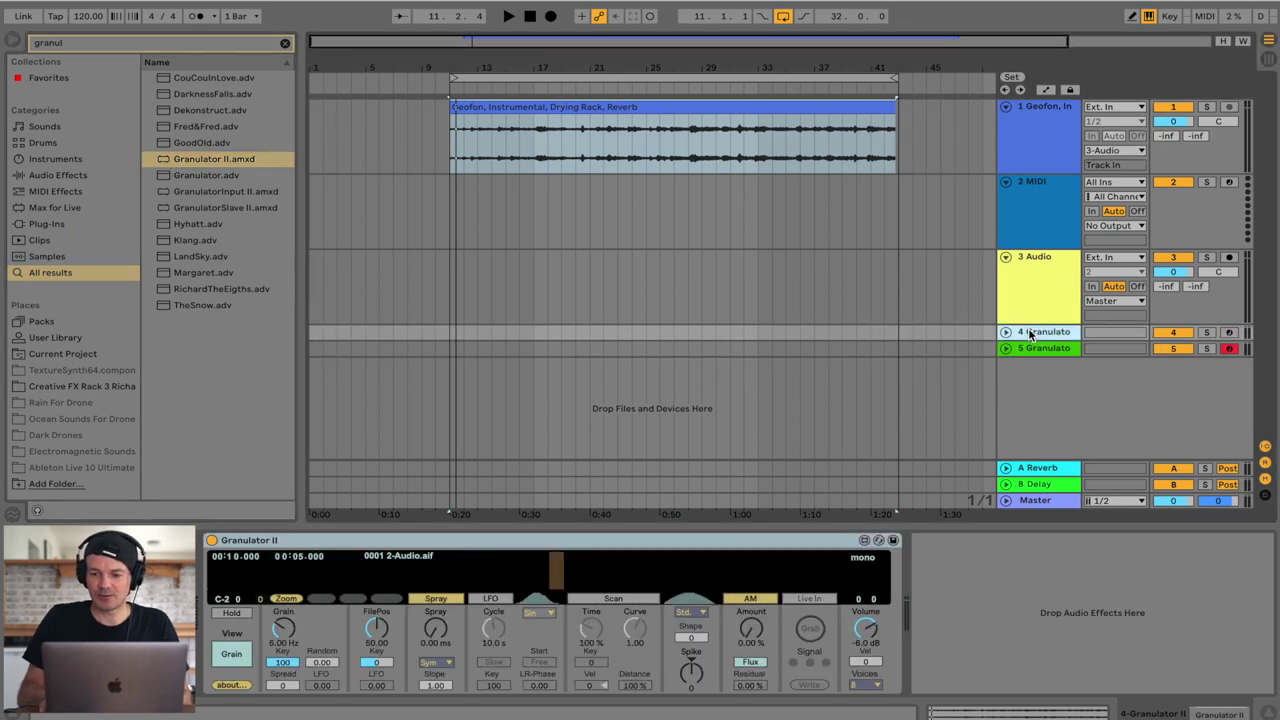
{"action": "left_click", "coordinate": [620, 106]}
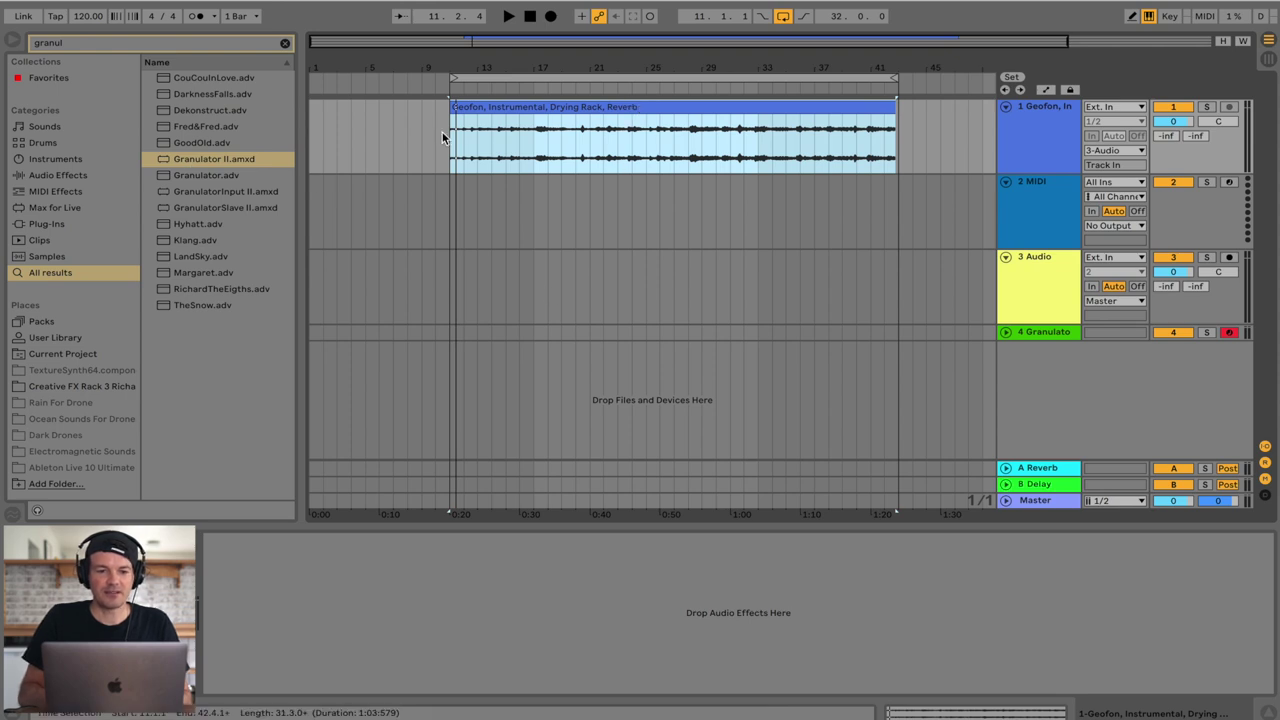
{"action": "left_click", "coordinate": [184, 165]}
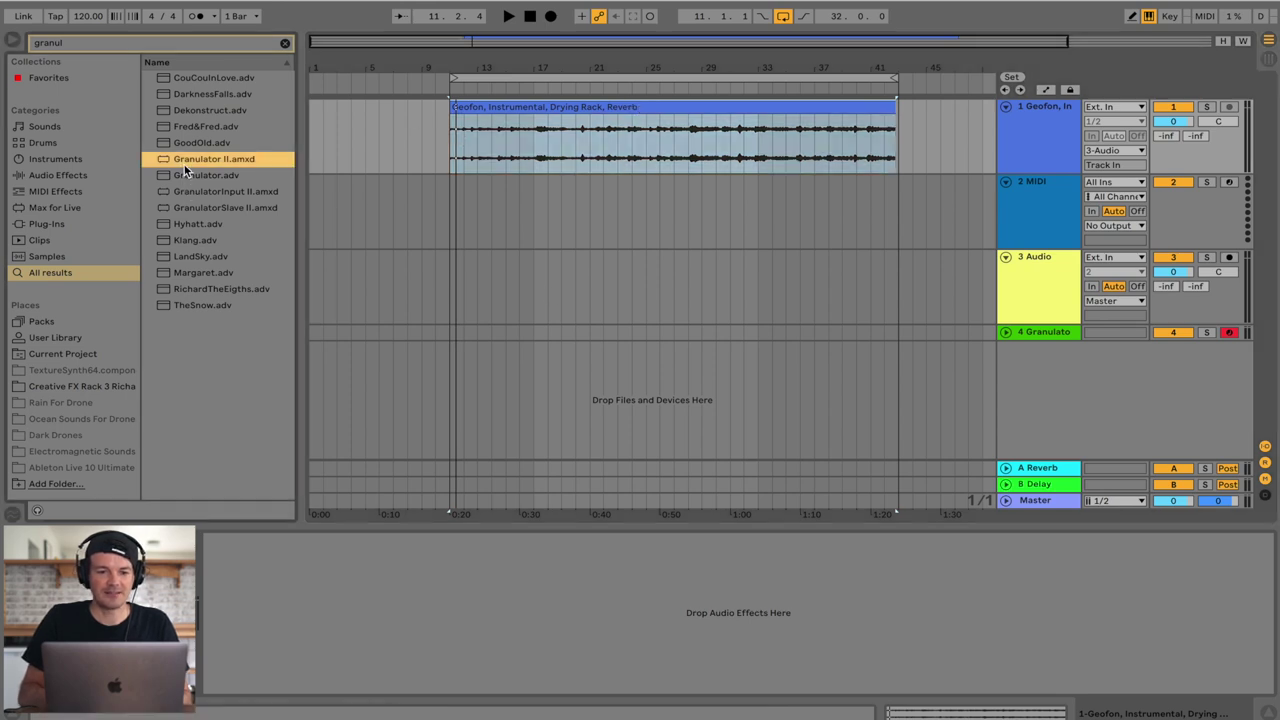
- Drag the Geofon clip into Granulator II on track 4, test a C3 note, then delete the original clip
{"action": "left_click", "coordinate": [771, 333]}
{"action": "left_click_drag", "start_coordinate": [616, 118], "coordinate": [558, 572]}
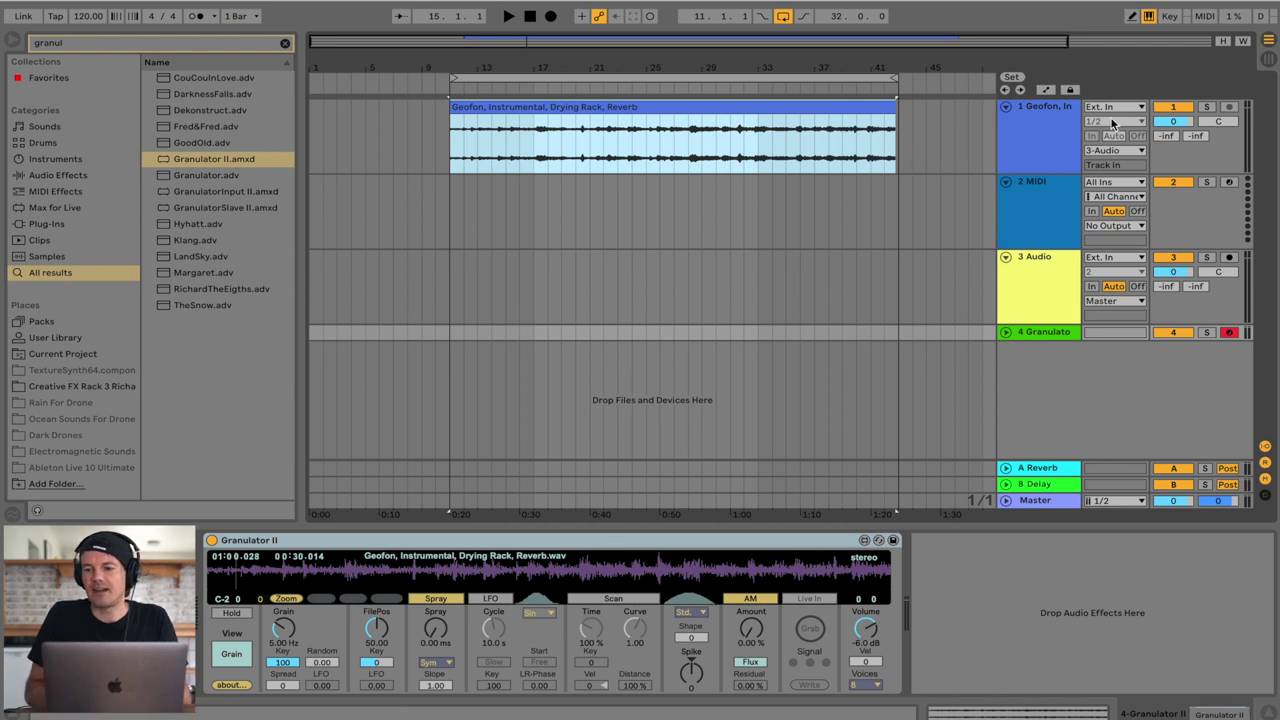
{"action": "left_click", "coordinate": [1148, 16]}
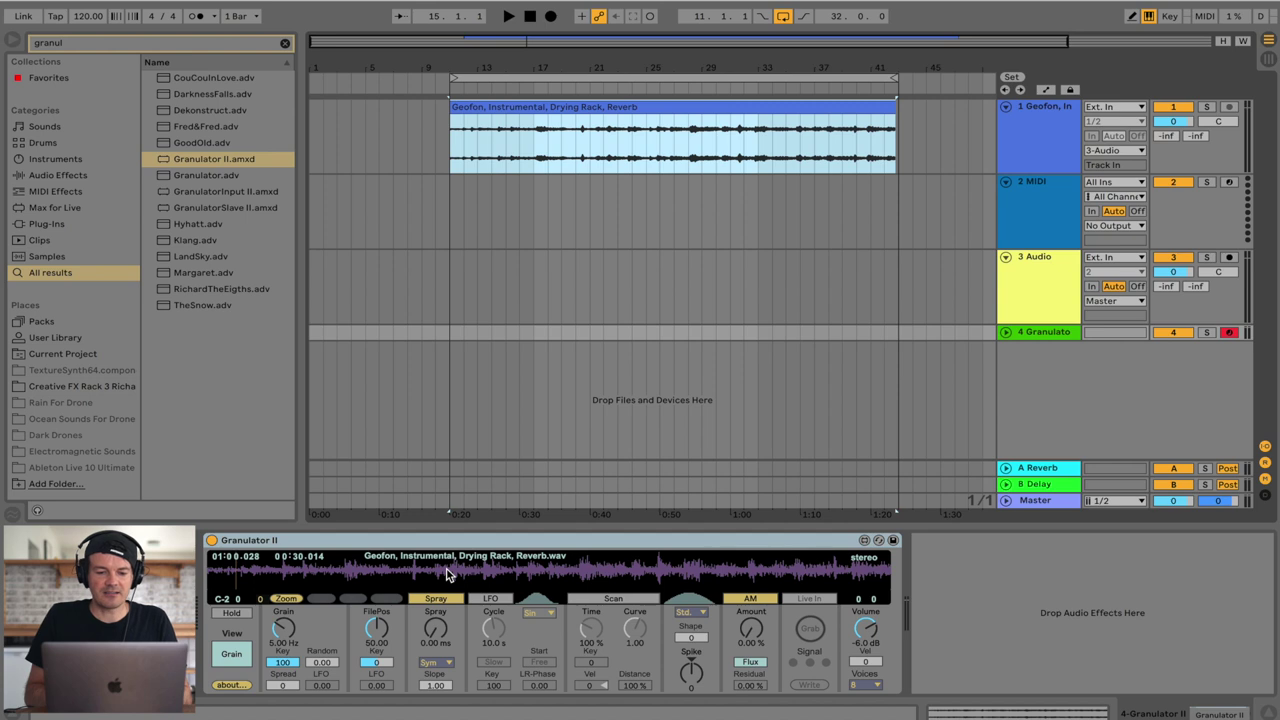
{"action": "key", "text": "a"}
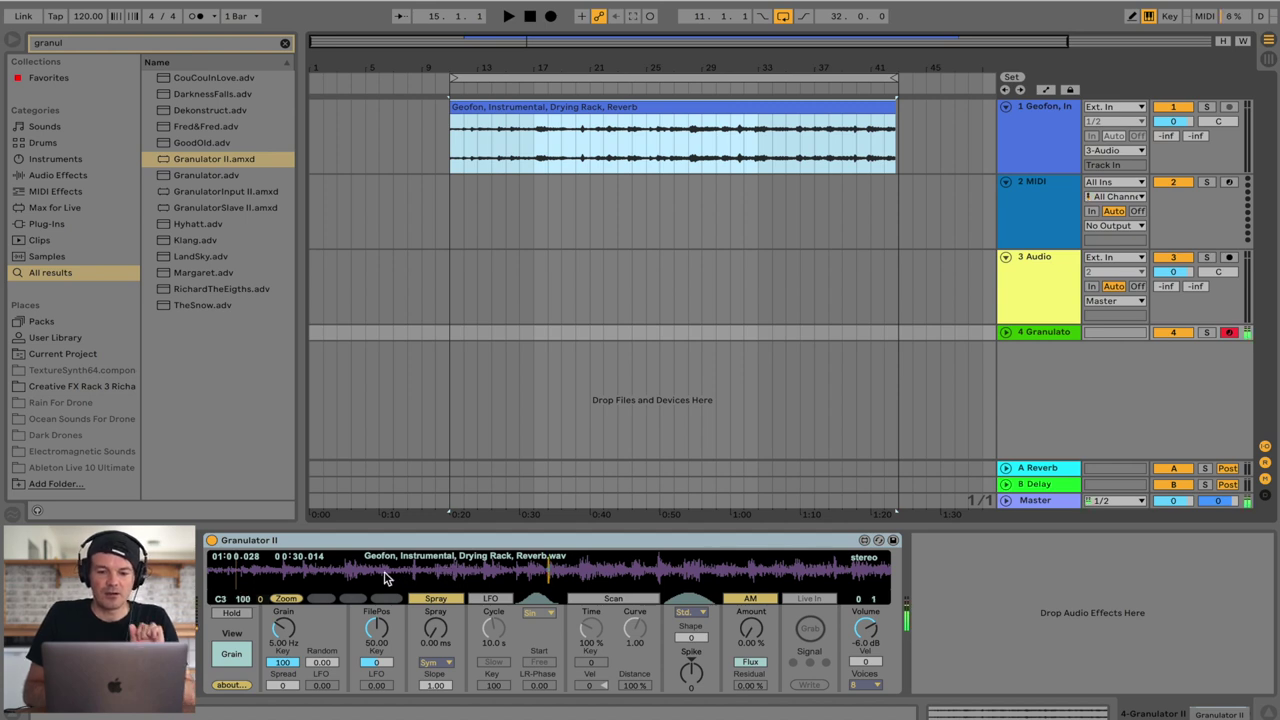
{"action": "left_click", "coordinate": [585, 567]}
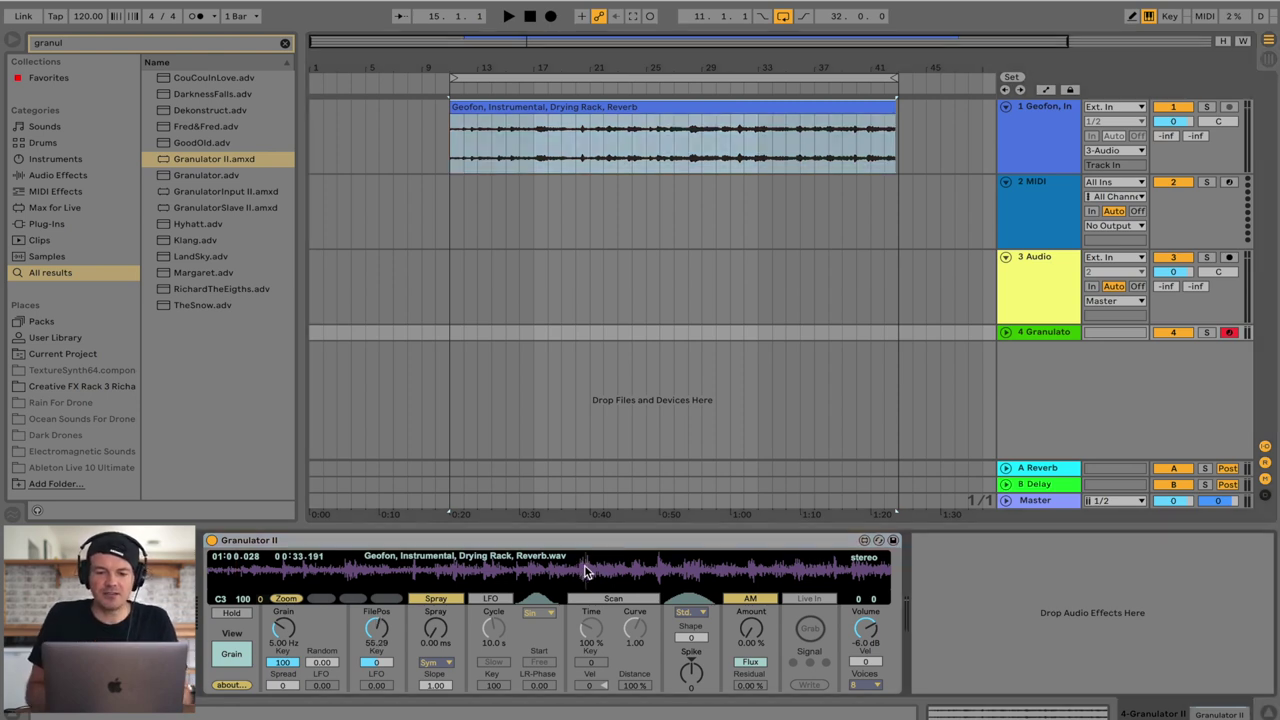
{"action": "left_click", "coordinate": [625, 106]}
{"action": "key", "text": "Delete"}
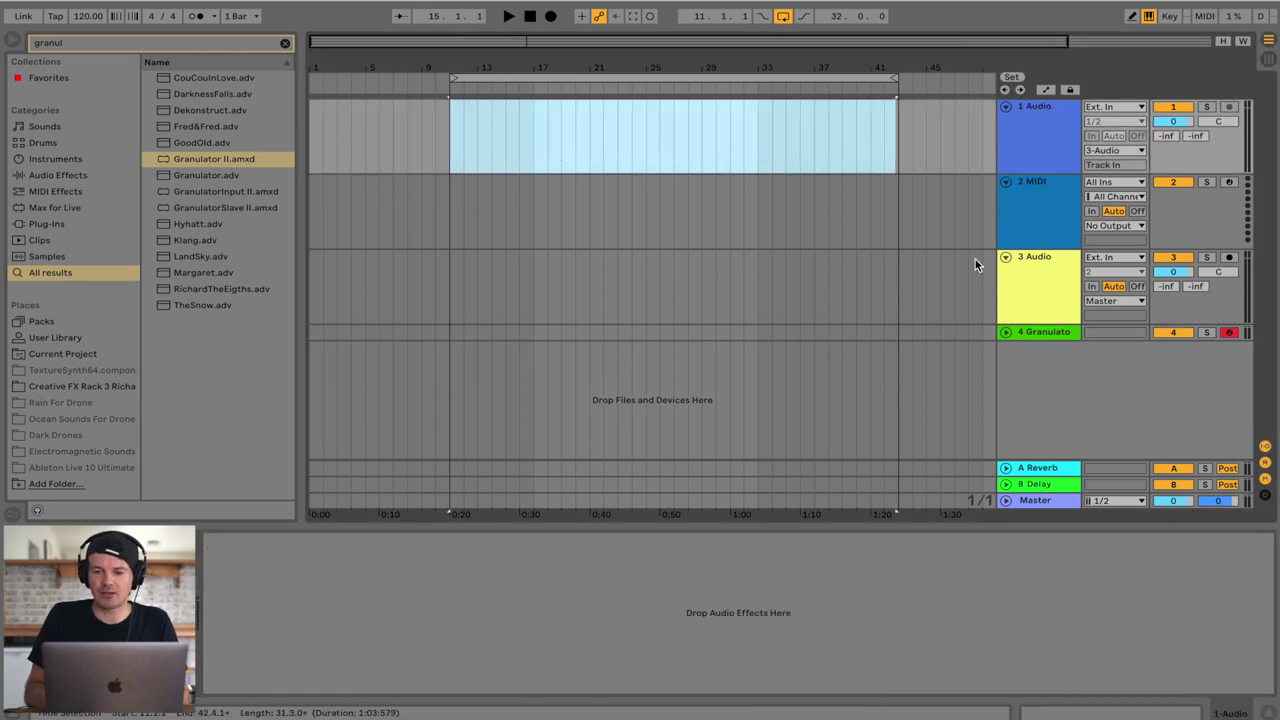
- Select the Granulator track and play a note through Granulator II
{"action": "left_click", "coordinate": [954, 334]}
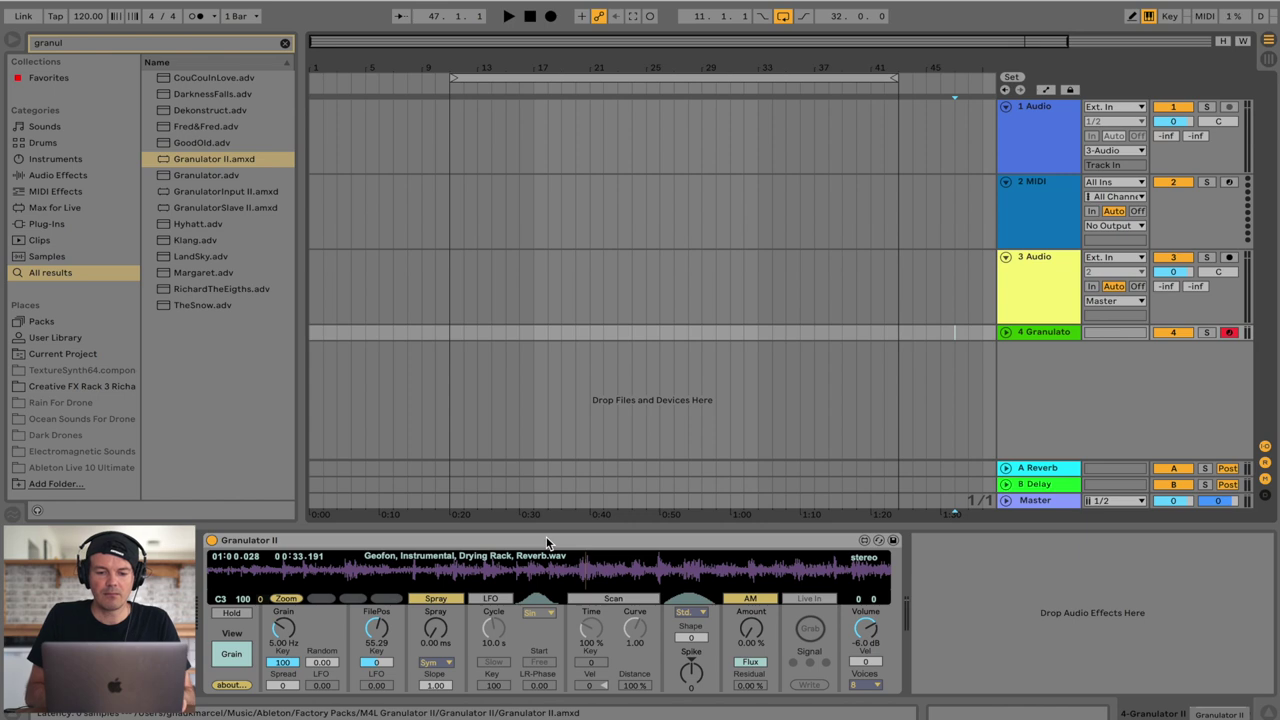
{"action": "key", "text": "a"}
{"action": "key", "text": "XF86AudioRaiseVolume"}
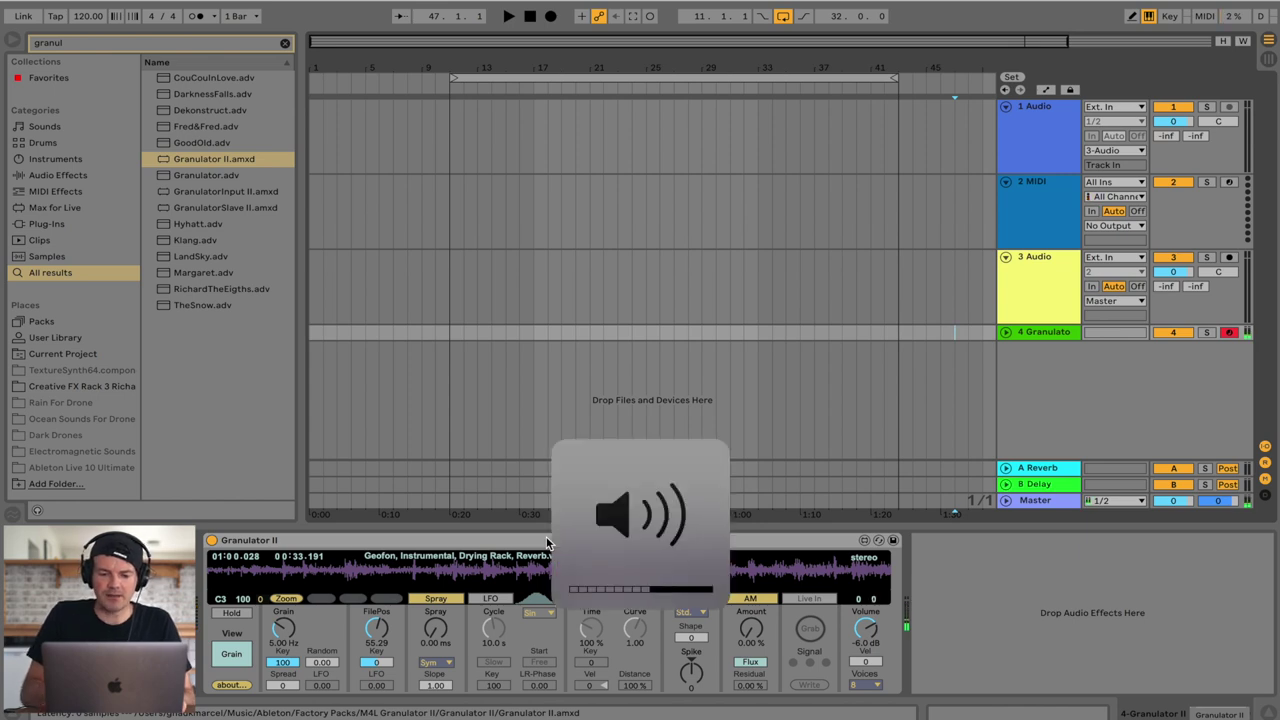
- Slow the grain rate to 0.25 Hz and set FilePos to 23.91, about 14 s in
{"action": "mouse_move", "coordinate": [516, 571]}
{"action": "left_mouse_down"}
{"action": "mouse_move", "coordinate": [490, 572]}
{"action": "mouse_move", "coordinate": [580, 567]}
{"action": "left_mouse_up"}
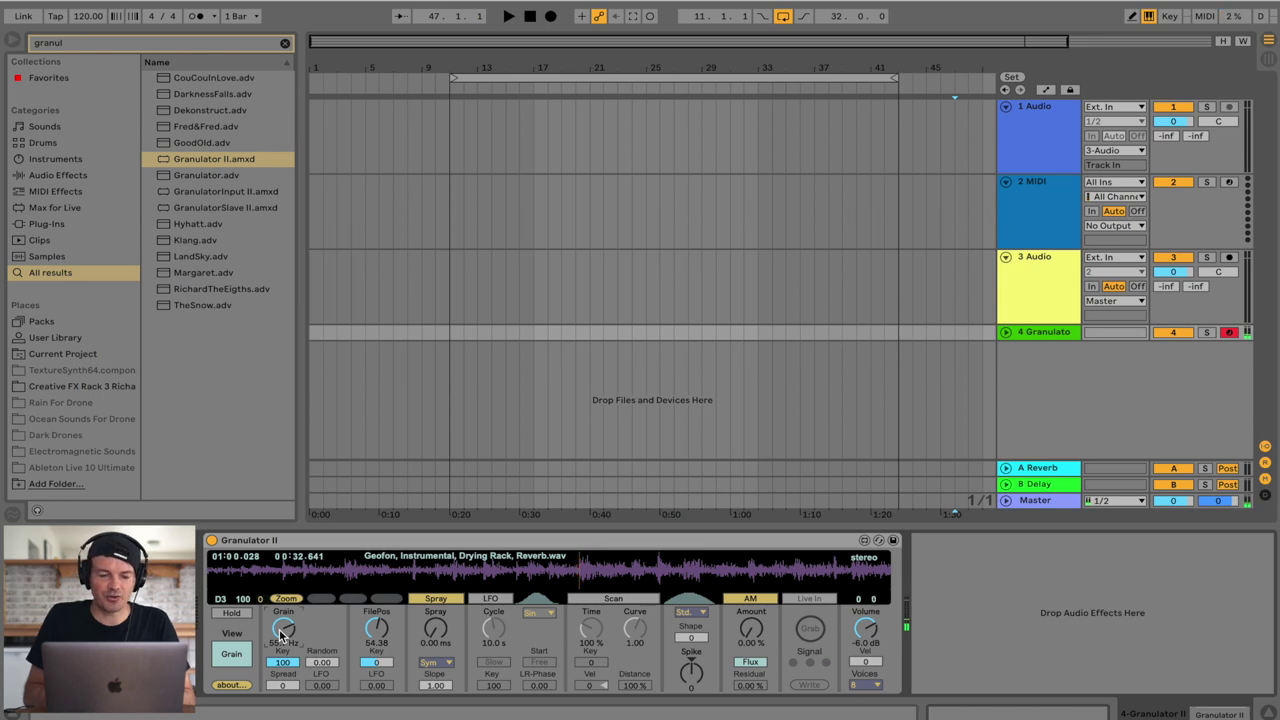
{"action": "left_click_drag", "start_coordinate": [283, 628], "coordinate": [283, 660]}
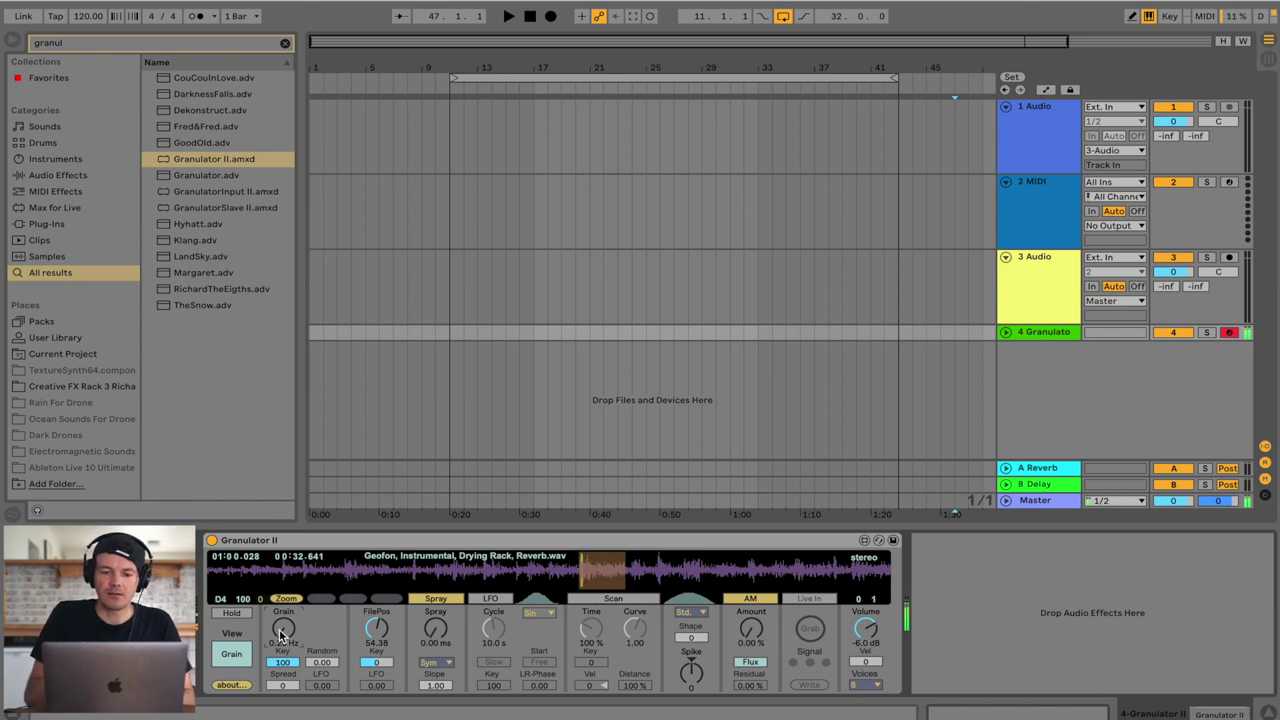
{"action": "left_click", "coordinate": [310, 571]}
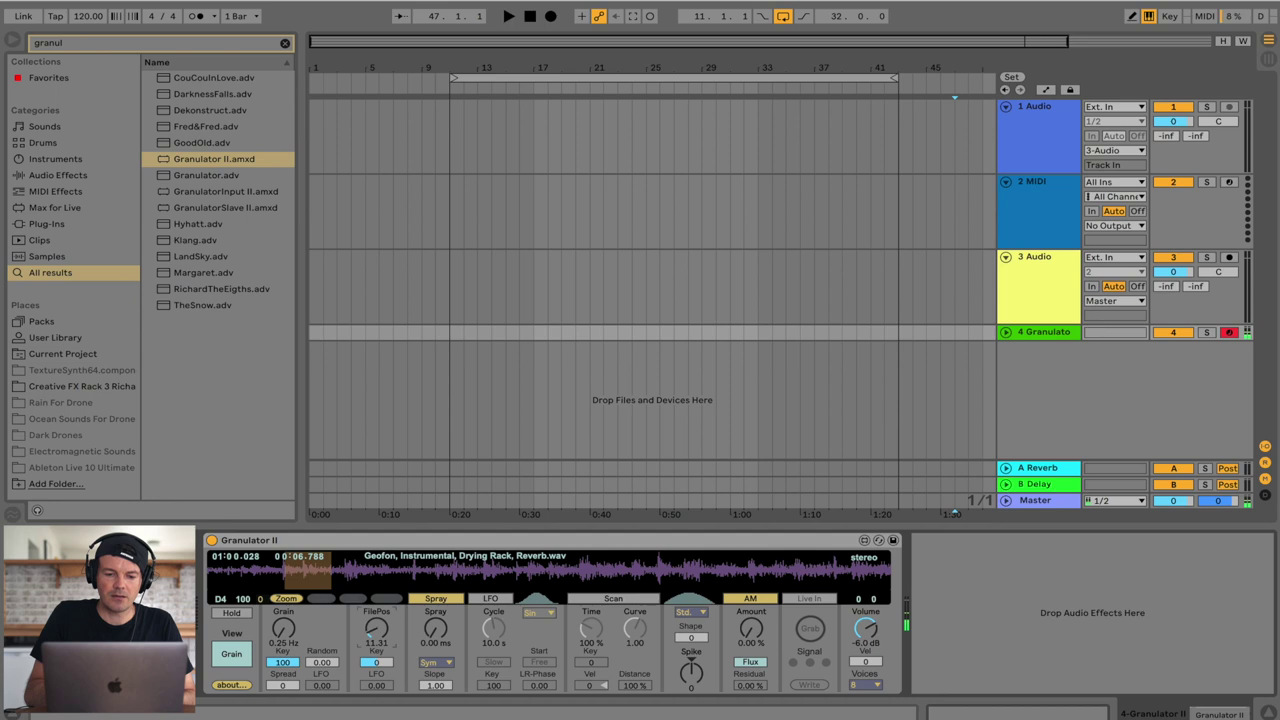
{"action": "left_click_drag", "start_coordinate": [371, 630], "coordinate": [370, 630]}
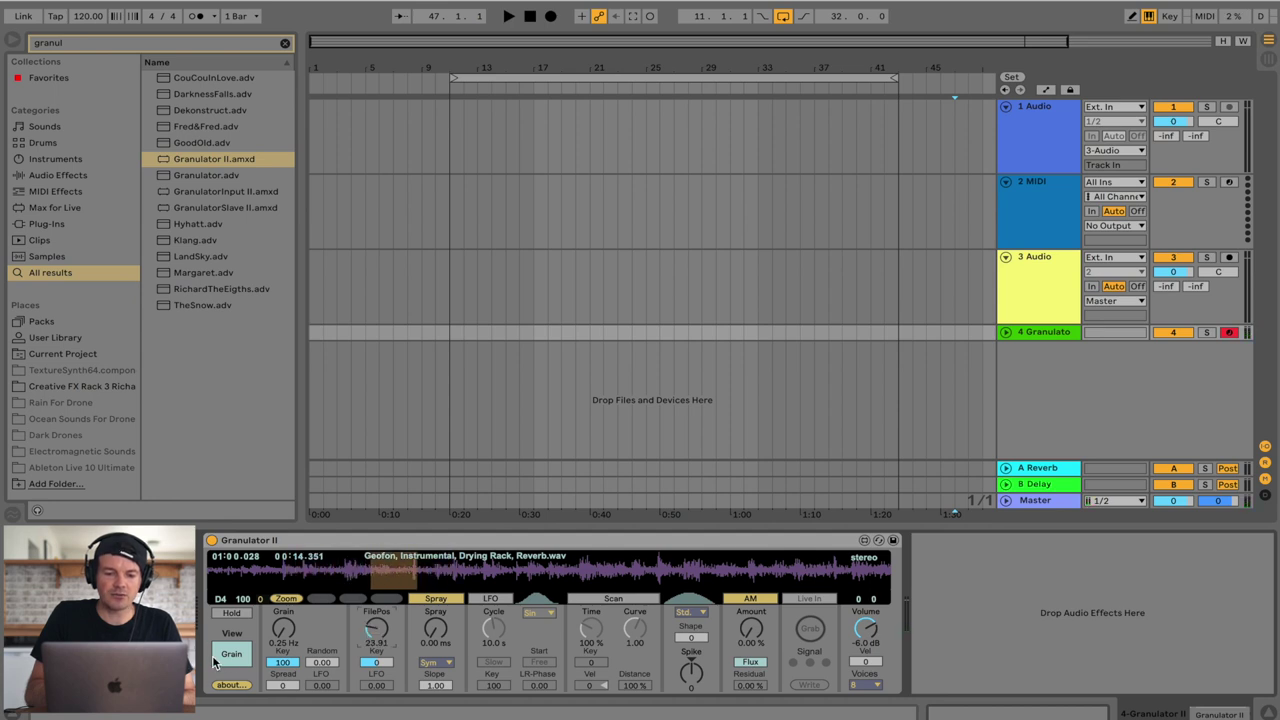
{"action": "left_click", "coordinate": [229, 656]}
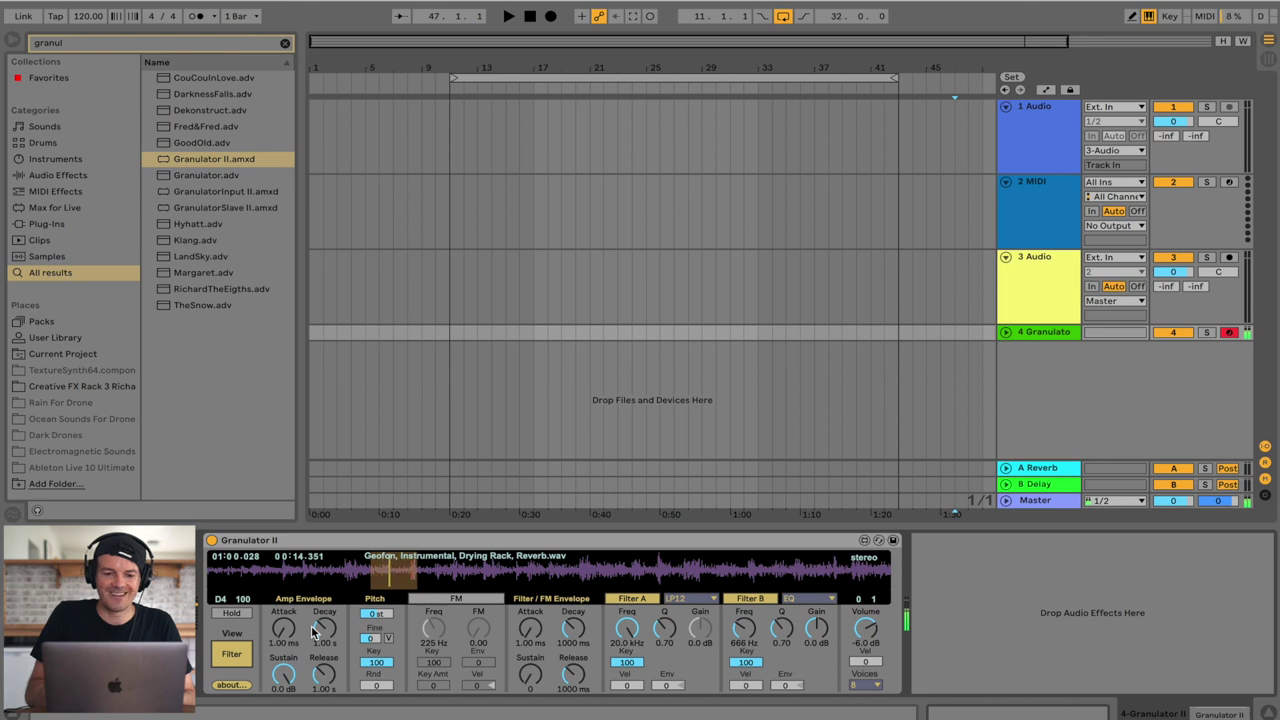
- Set amp envelope decay to 41.9 s and release to 10.5 s, then enable FM and Hold
{"action": "left_click_drag", "start_coordinate": [313, 630], "coordinate": [313, 560]}
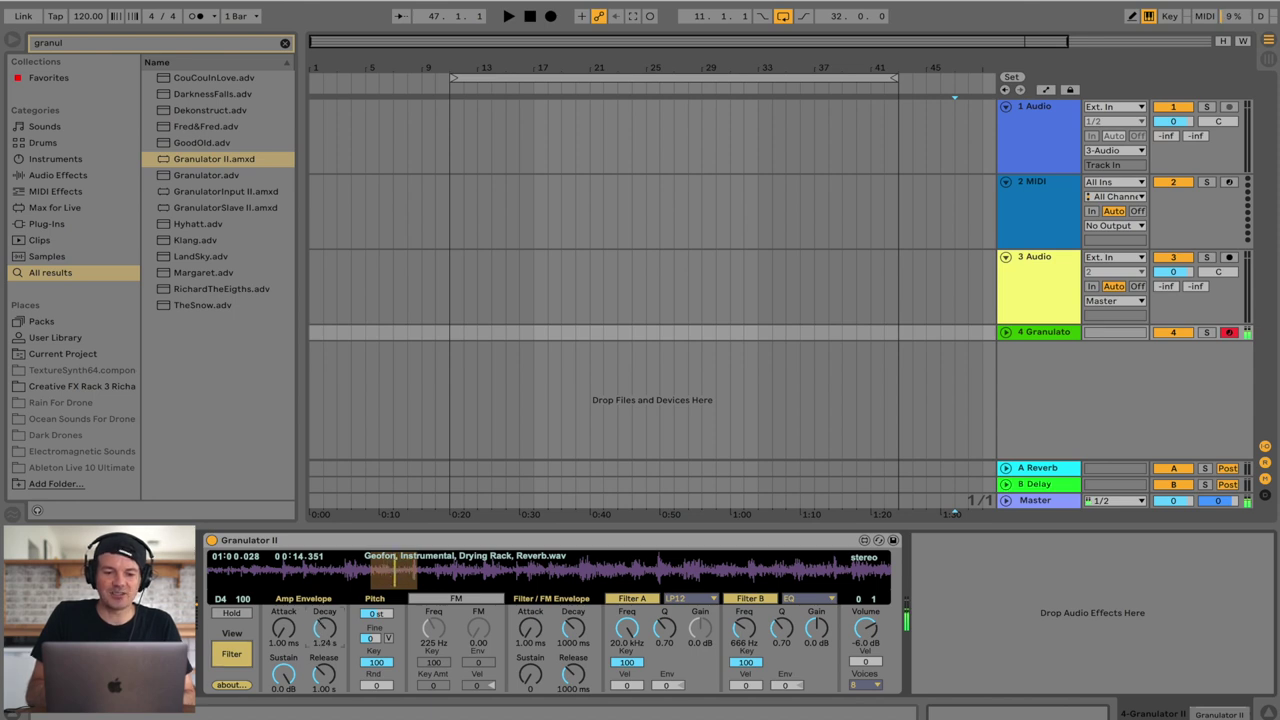
{"action": "left_click_drag", "start_coordinate": [313, 560], "coordinate": [313, 500]}
{"action": "left_click_drag", "start_coordinate": [324, 675], "coordinate": [324, 600]}
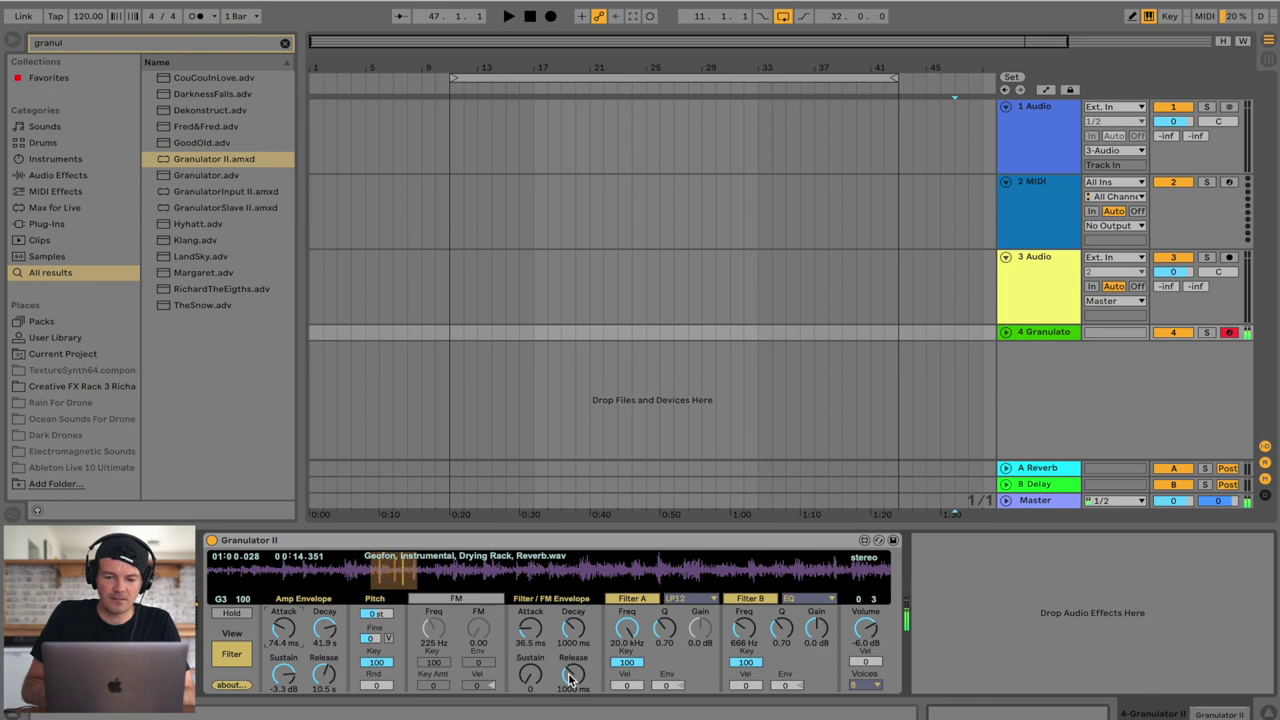
{"action": "left_click", "coordinate": [457, 597]}
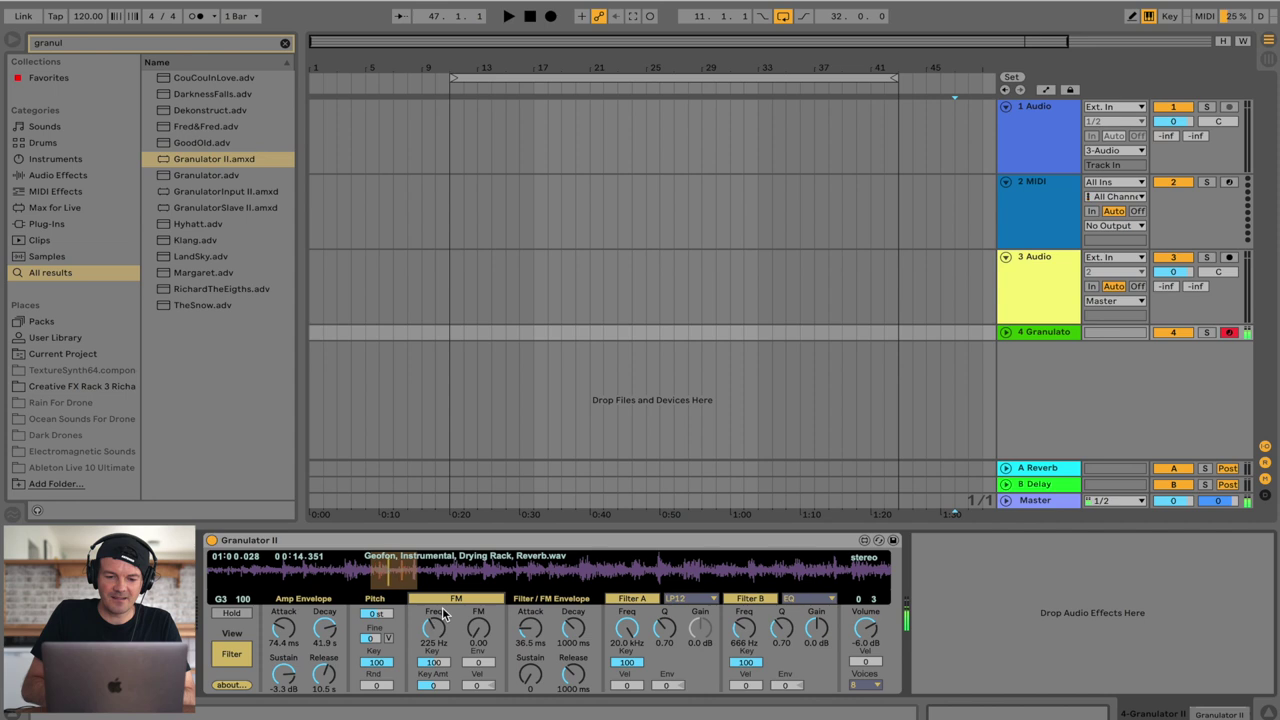
{"action": "left_click", "coordinate": [234, 614]}
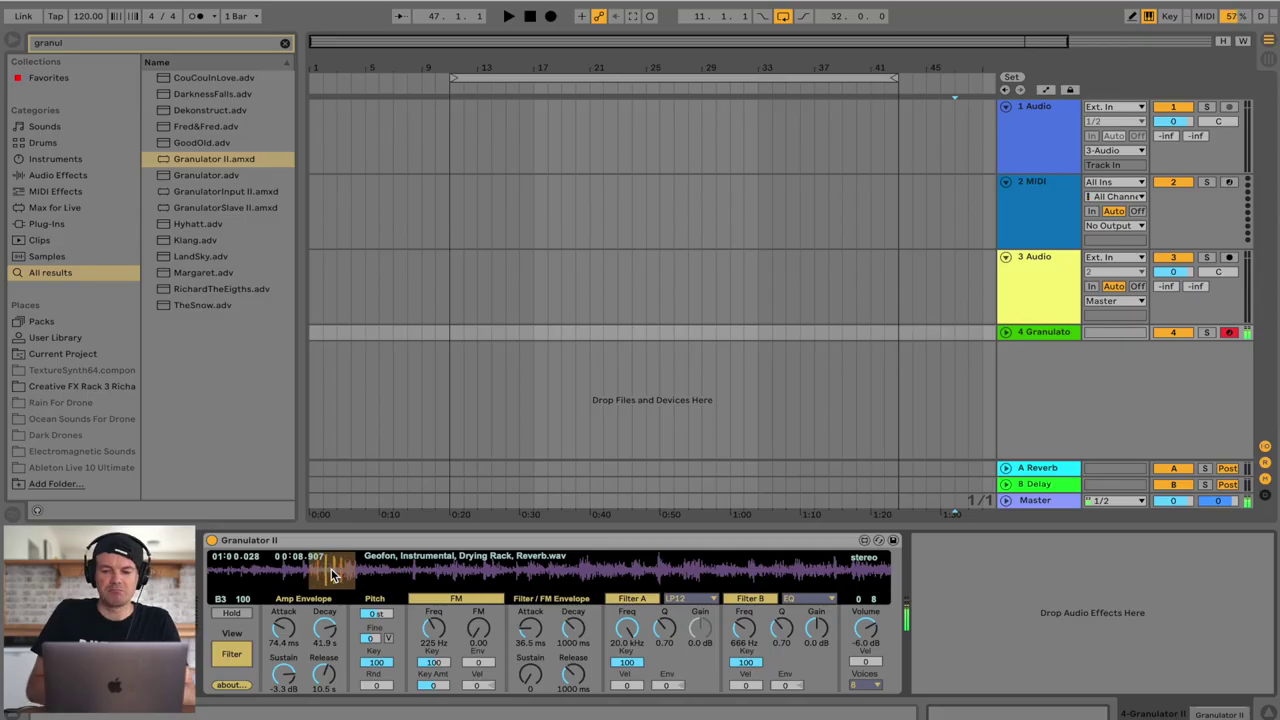
- Cut amp decay to about 6 s, raise Spray to 650 ms, set FilePos to 31.37, and clear the browser search
{"action": "key", "text": "h"}
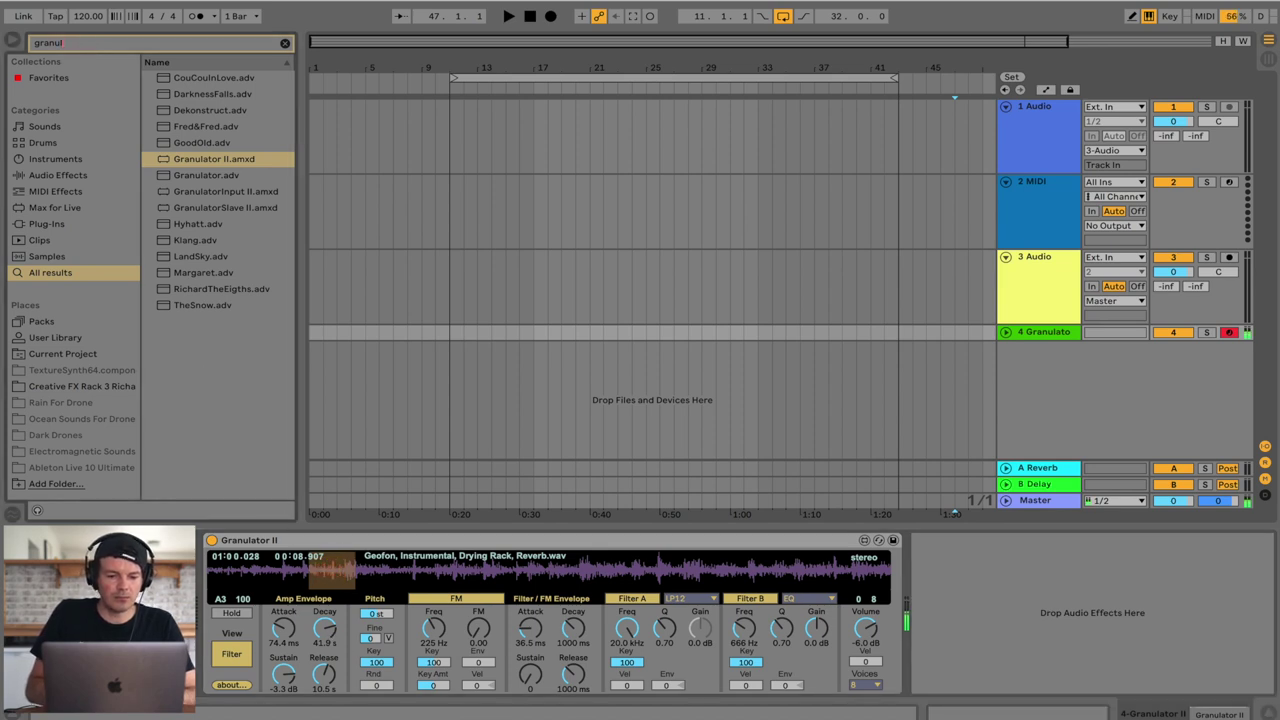
{"action": "left_click_drag", "start_coordinate": [325, 627], "coordinate": [326, 637]}
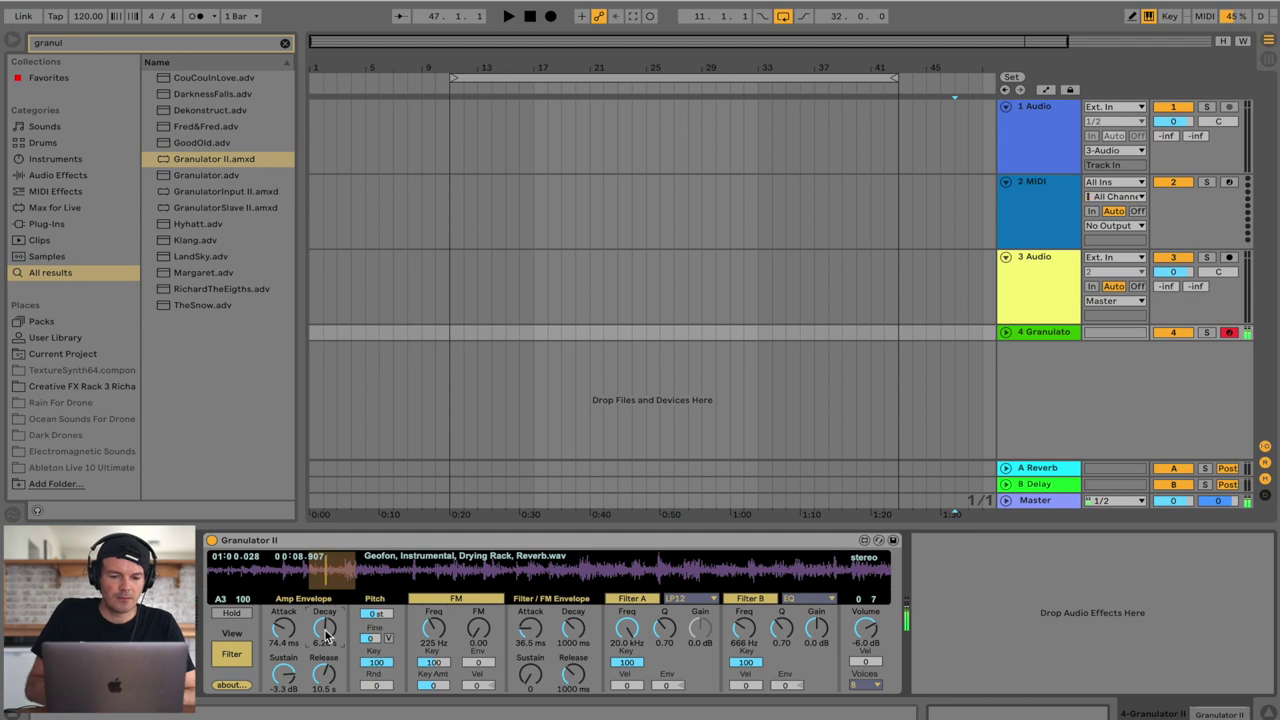
{"action": "left_click", "coordinate": [242, 653]}
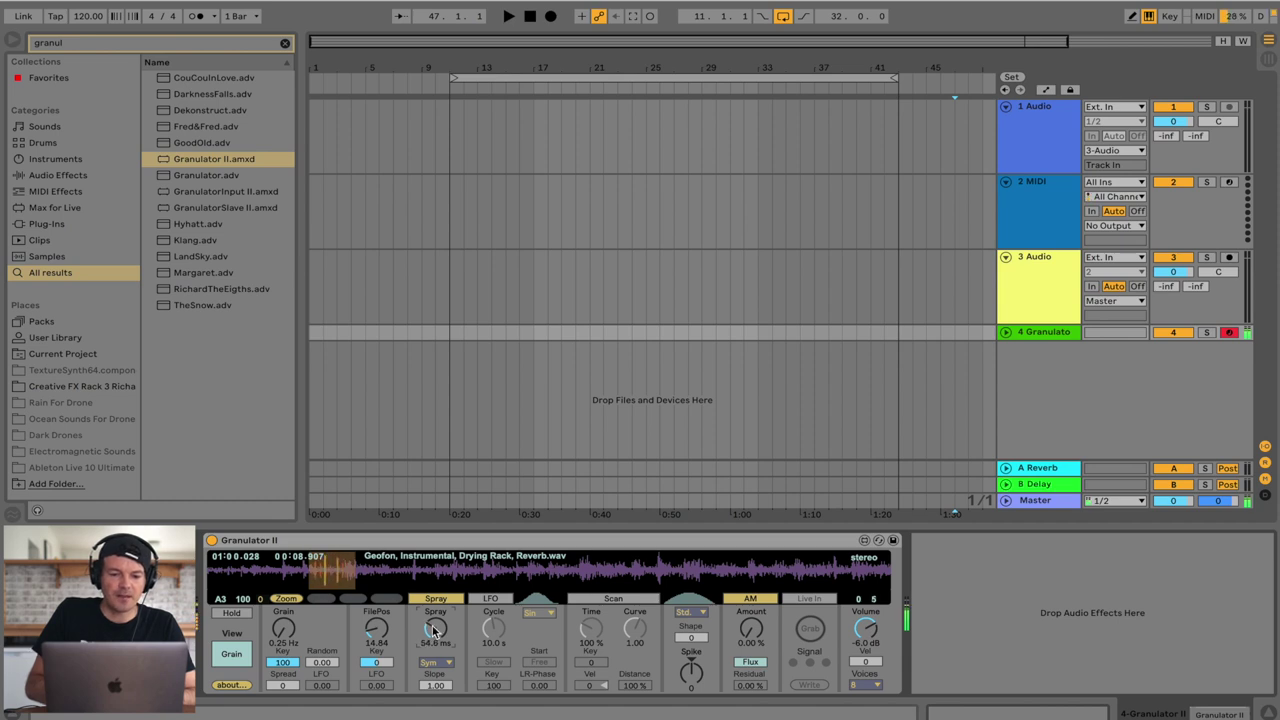
{"action": "mouse_move", "coordinate": [435, 630]}
{"action": "left_mouse_down"}
{"action": "mouse_move", "coordinate": [435, 600]}
{"action": "mouse_move", "coordinate": [434, 631]}
{"action": "left_mouse_up"}
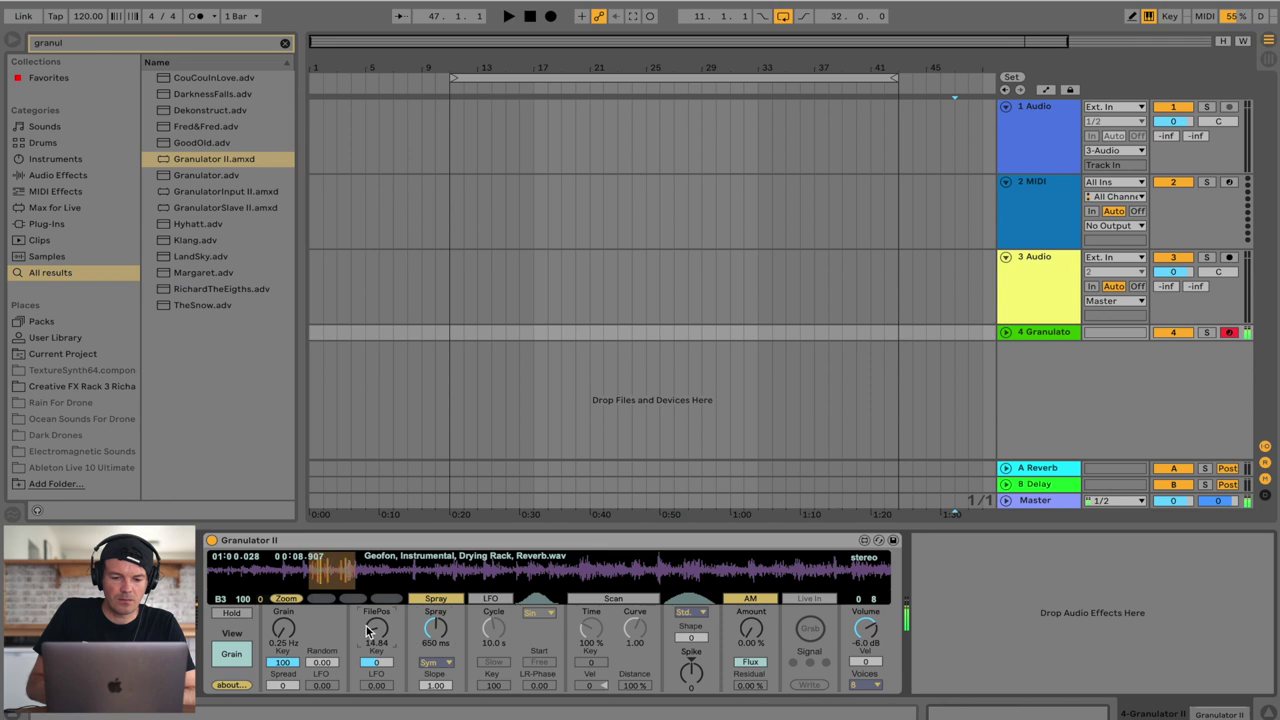
{"action": "mouse_move", "coordinate": [368, 630]}
{"action": "left_mouse_down"}
{"action": "mouse_move", "coordinate": [370, 607]}
{"action": "mouse_move", "coordinate": [370, 628]}
{"action": "left_mouse_up"}
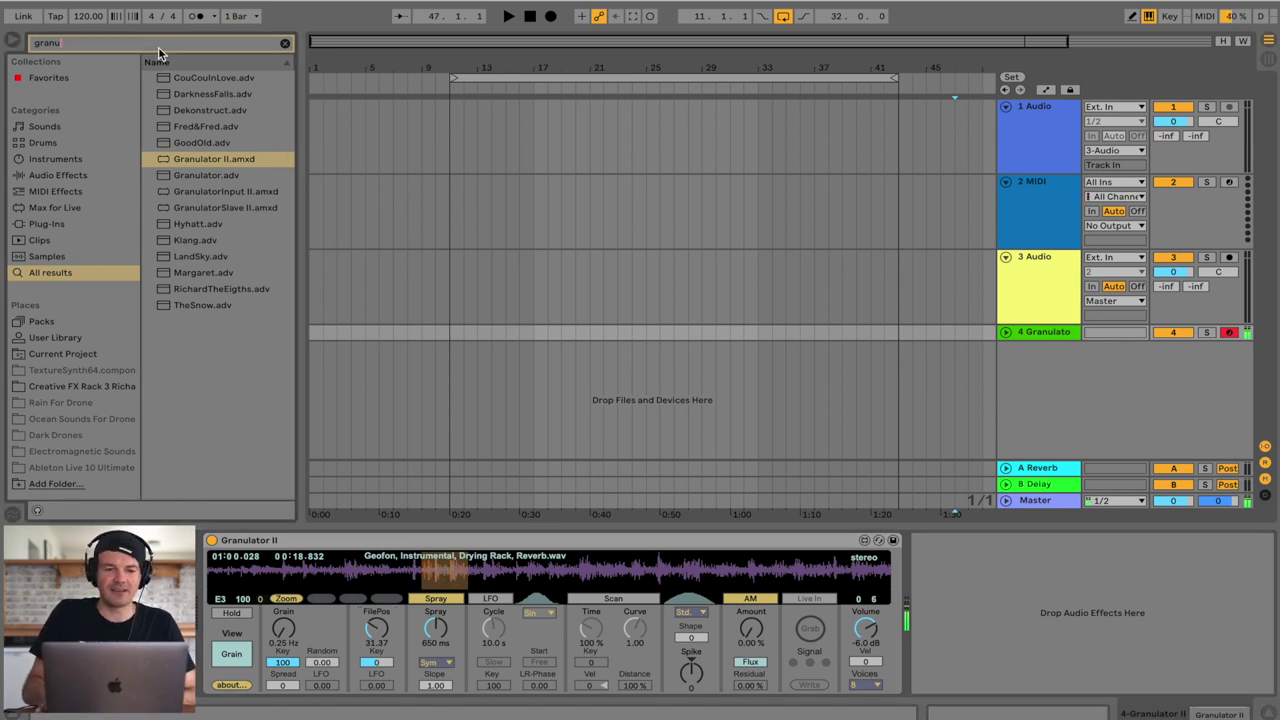
{"action": "key", "text": "BackSpace"}
{"action": "key", "text": "BackSpace"}
{"action": "key", "text": "BackSpace"}
{"action": "key", "text": "BackSpace"}
{"action": "key", "text": "BackSpace"}
{"action": "key", "text": "BackSpace"}
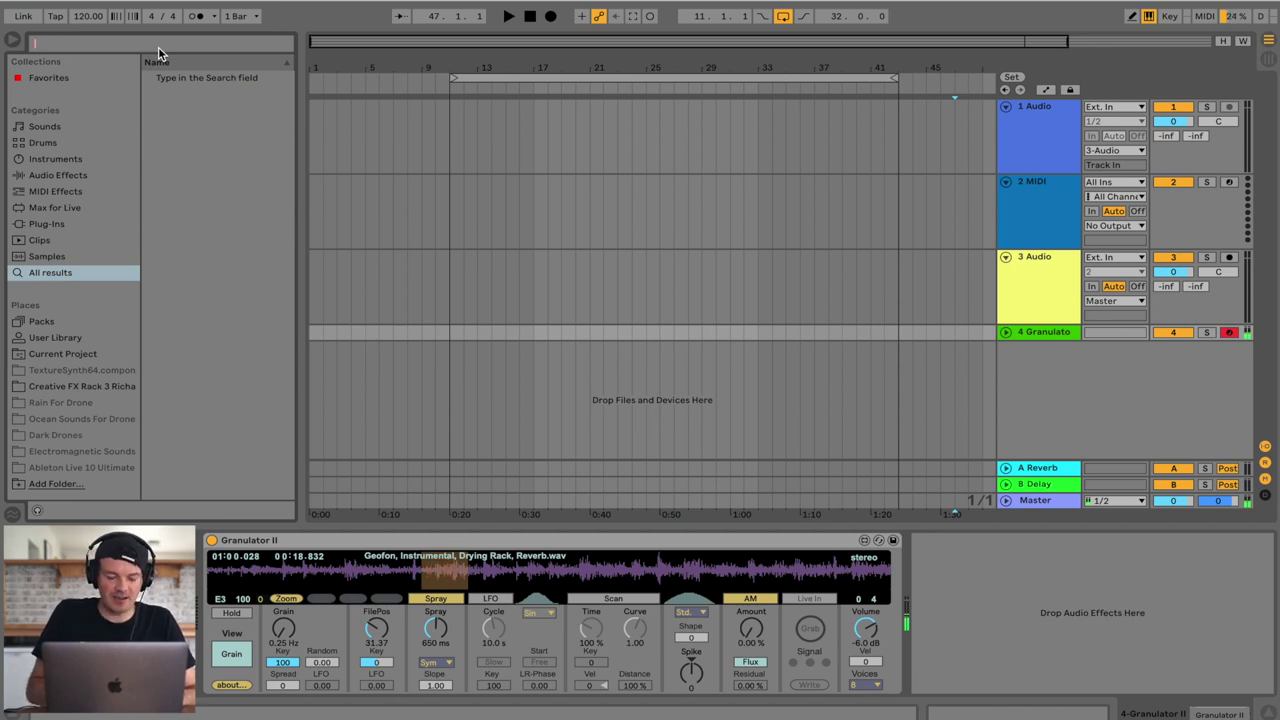
- Search 'val' and load ValhallaSupermassive onto the Granulator track, moving its window aside
{"action": "type", "text": "val"}
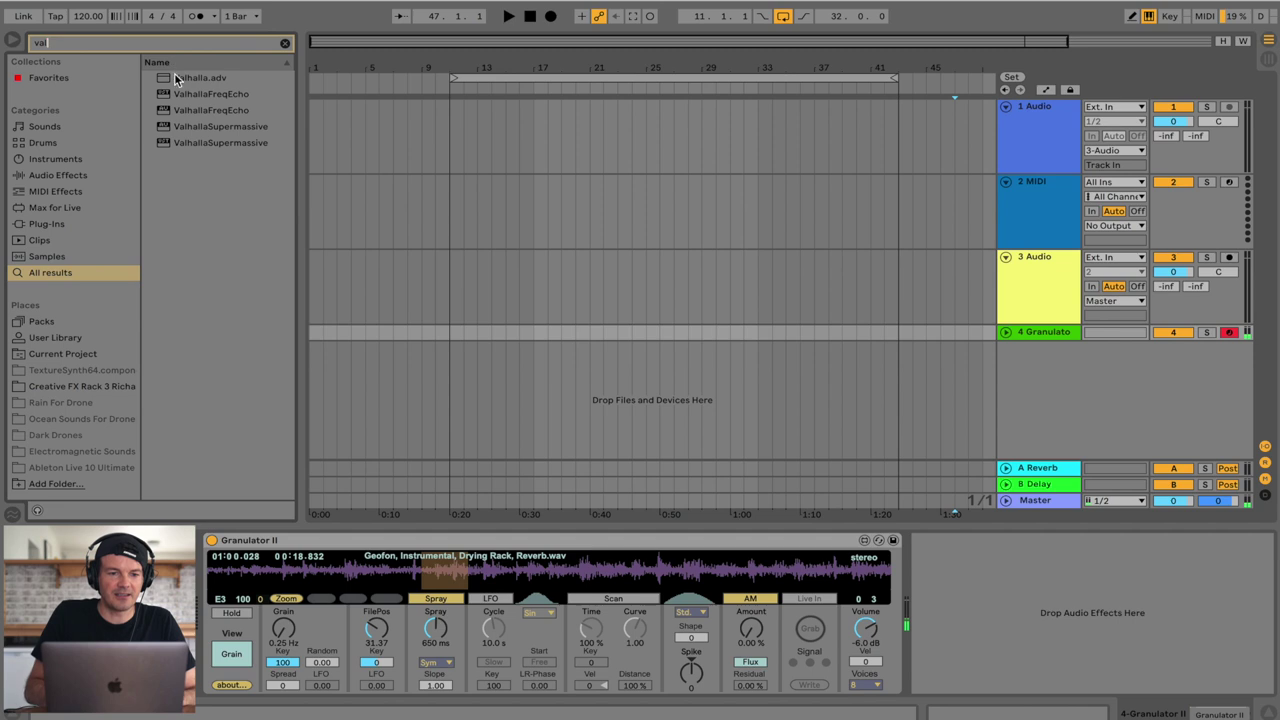
{"action": "double_click", "coordinate": [175, 140]}
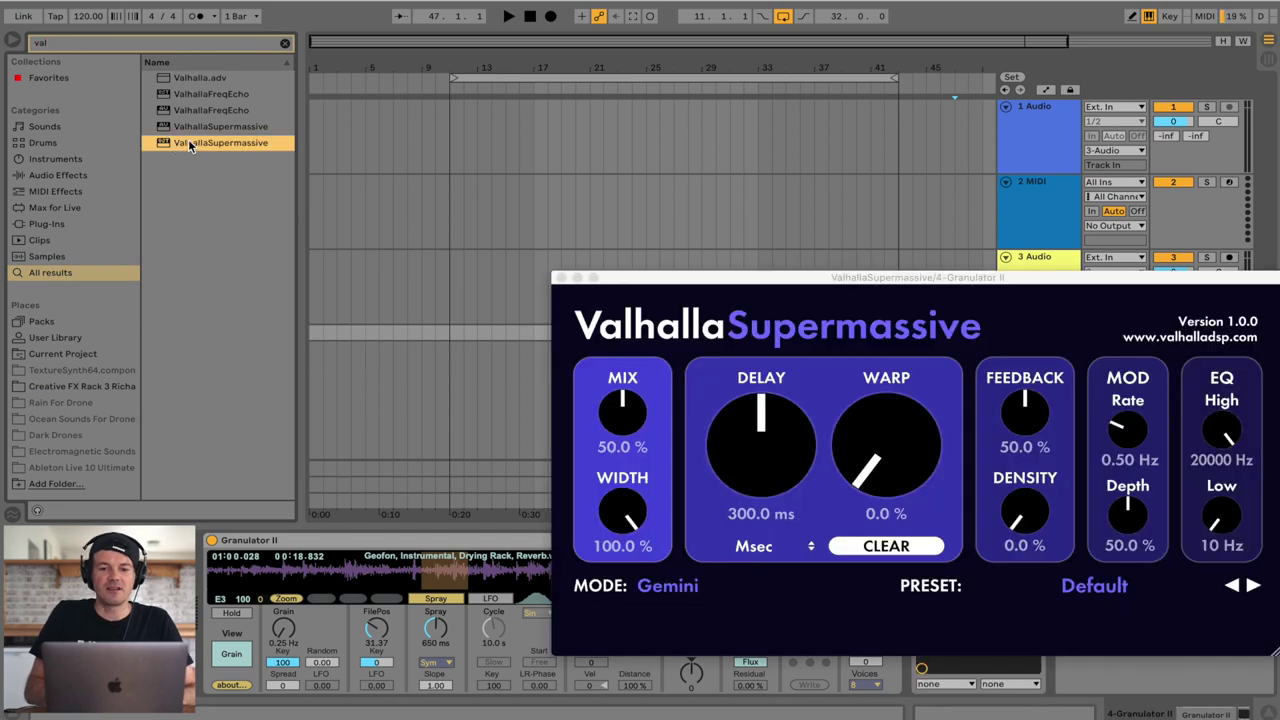
{"action": "left_click_drag", "start_coordinate": [795, 277], "coordinate": [449, 64]}
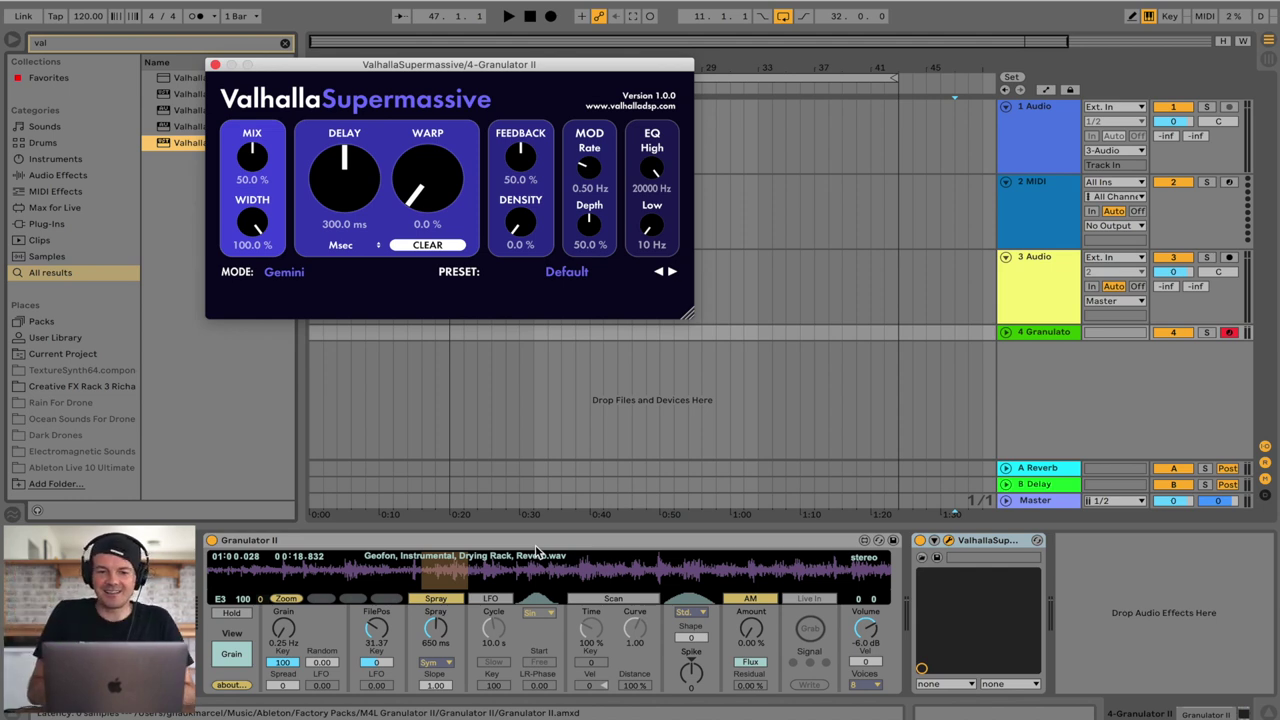
- Load Supermassive's Vger preset from SFX > Pulsars
{"action": "left_click", "coordinate": [570, 272]}
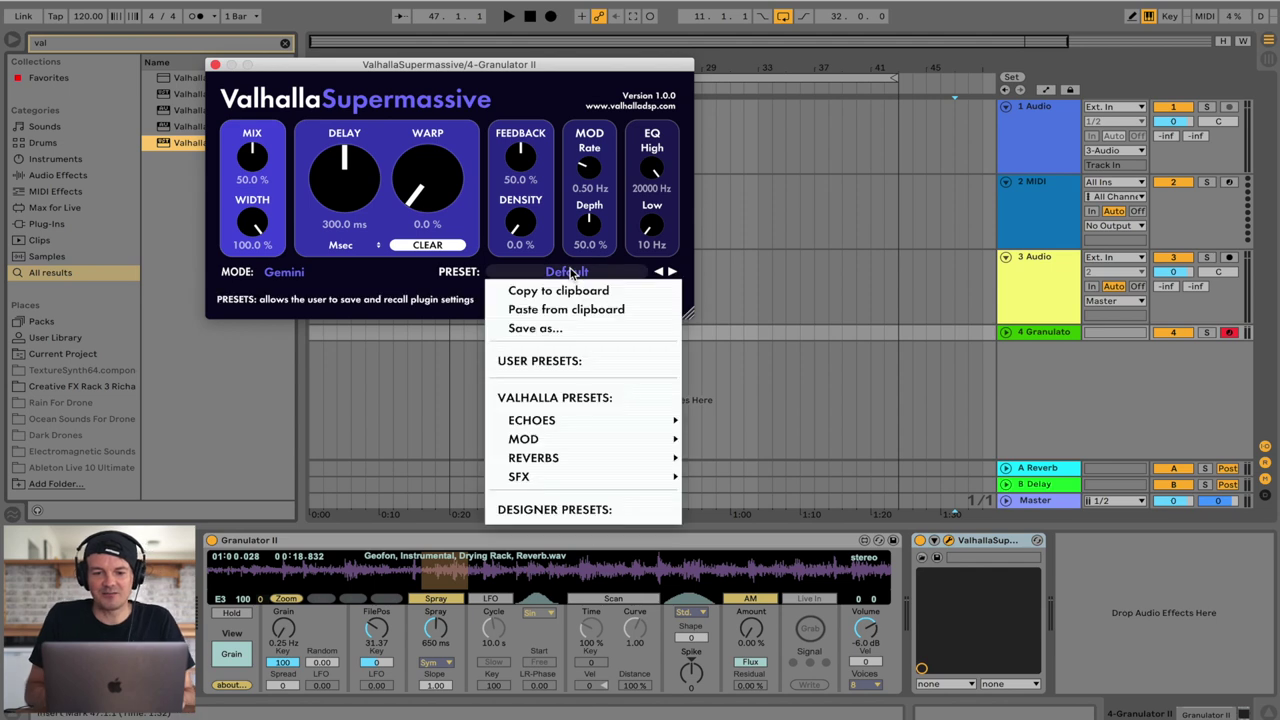
{"action": "mouse_move", "coordinate": [576, 478]}
{"action": "mouse_move", "coordinate": [712, 464]}
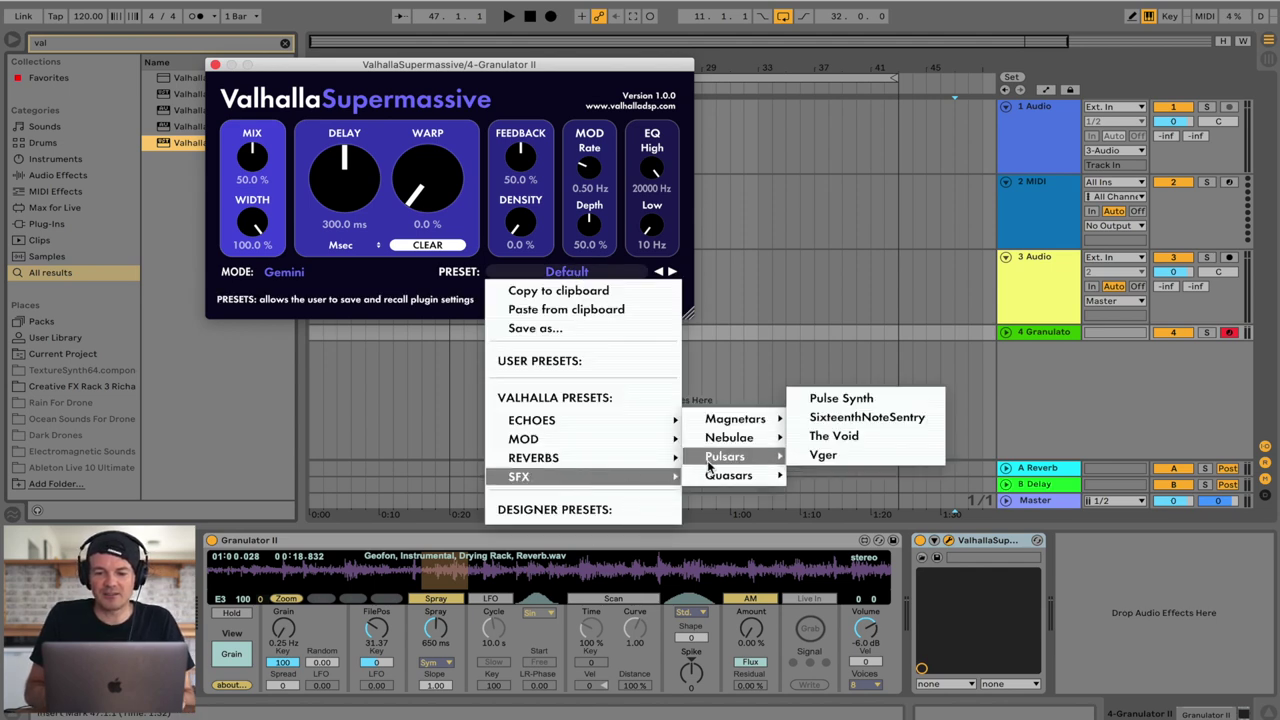
{"action": "left_click", "coordinate": [826, 457]}
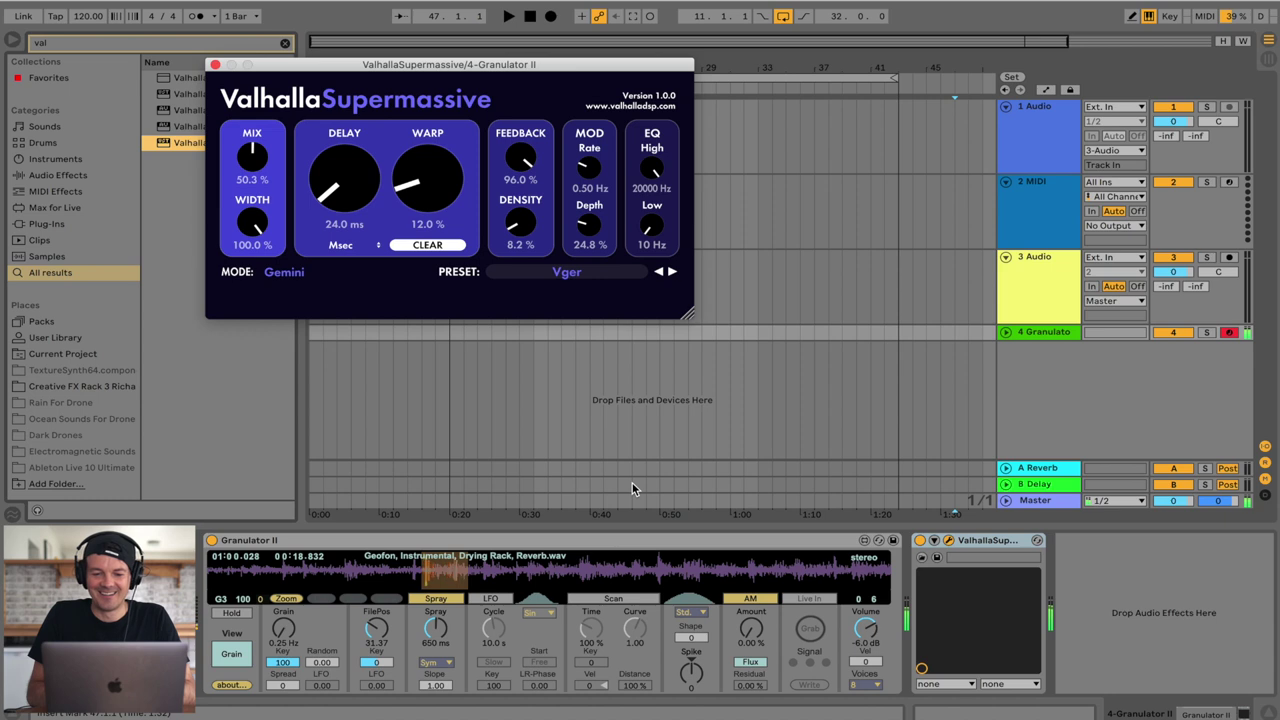
{"action": "key", "text": "XF86AudioLowerVolume"}
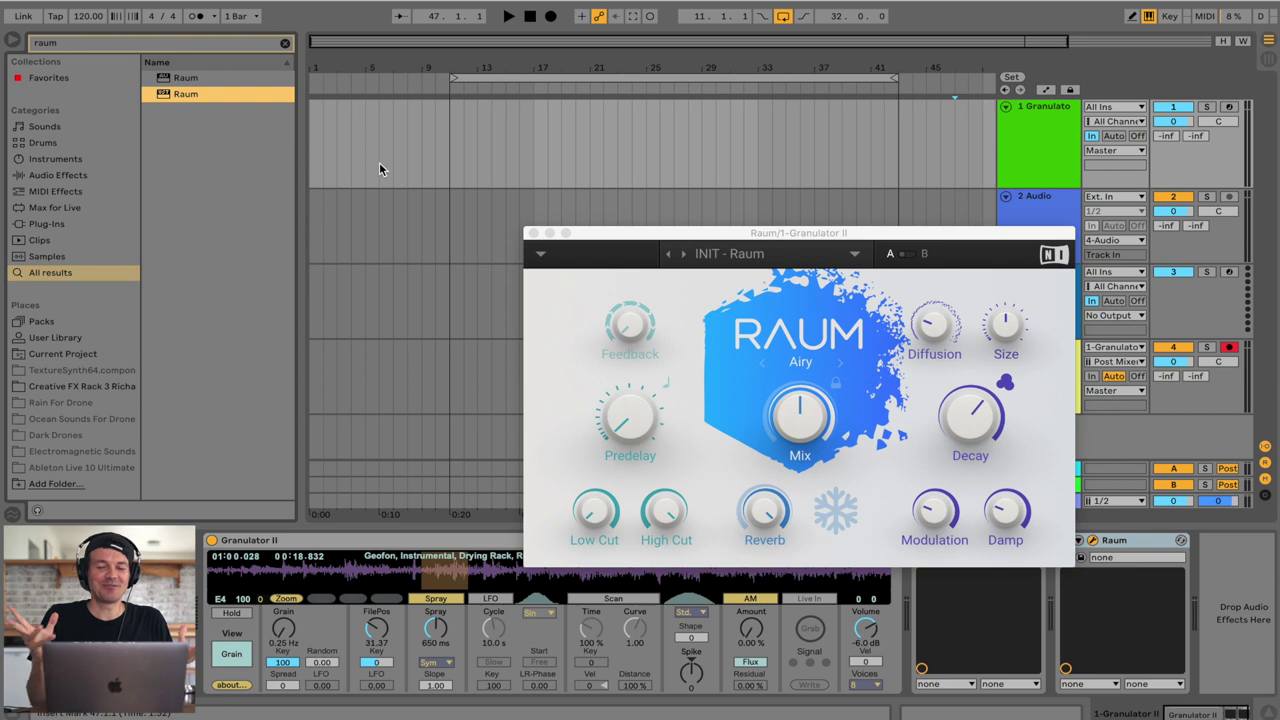
- Keep Raum in Airy mode, browse its preset list, and close the Raum plug-in window
{"action": "left_click", "coordinate": [803, 364]}
{"action": "left_click", "coordinate": [802, 362]}
{"action": "left_click", "coordinate": [759, 256]}
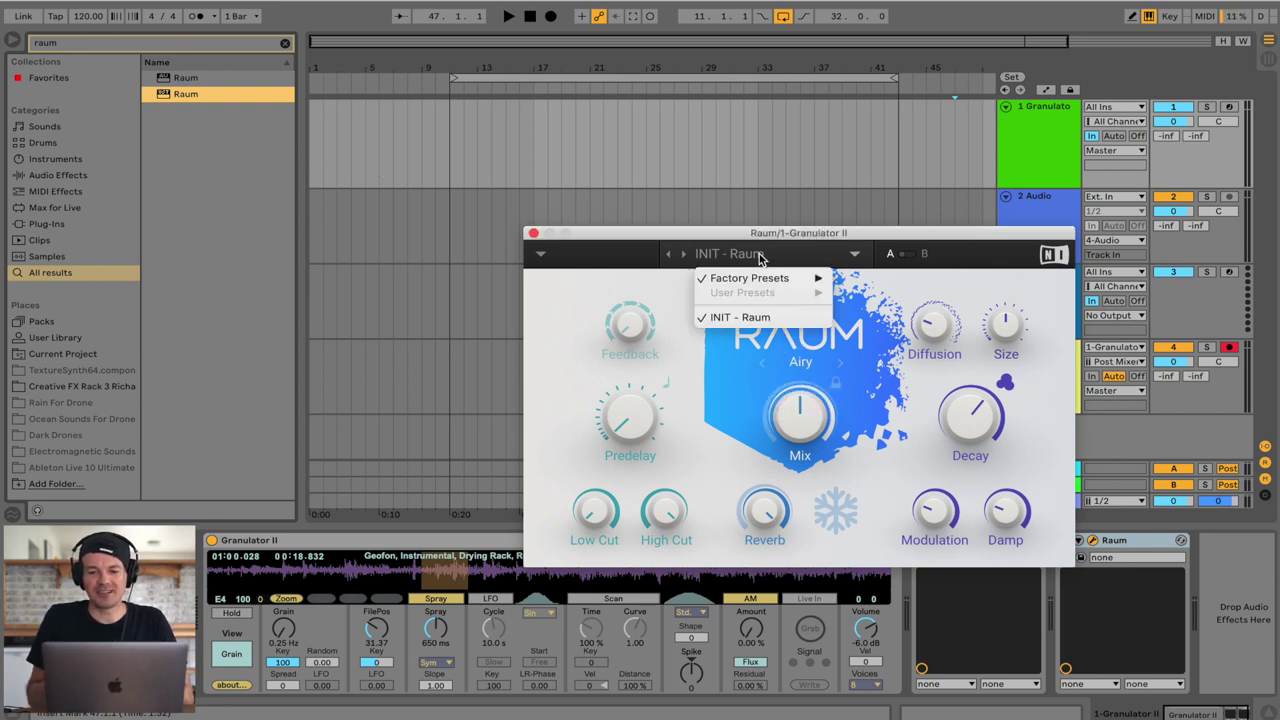
{"action": "mouse_move", "coordinate": [782, 280]}
{"action": "mouse_move", "coordinate": [868, 293]}
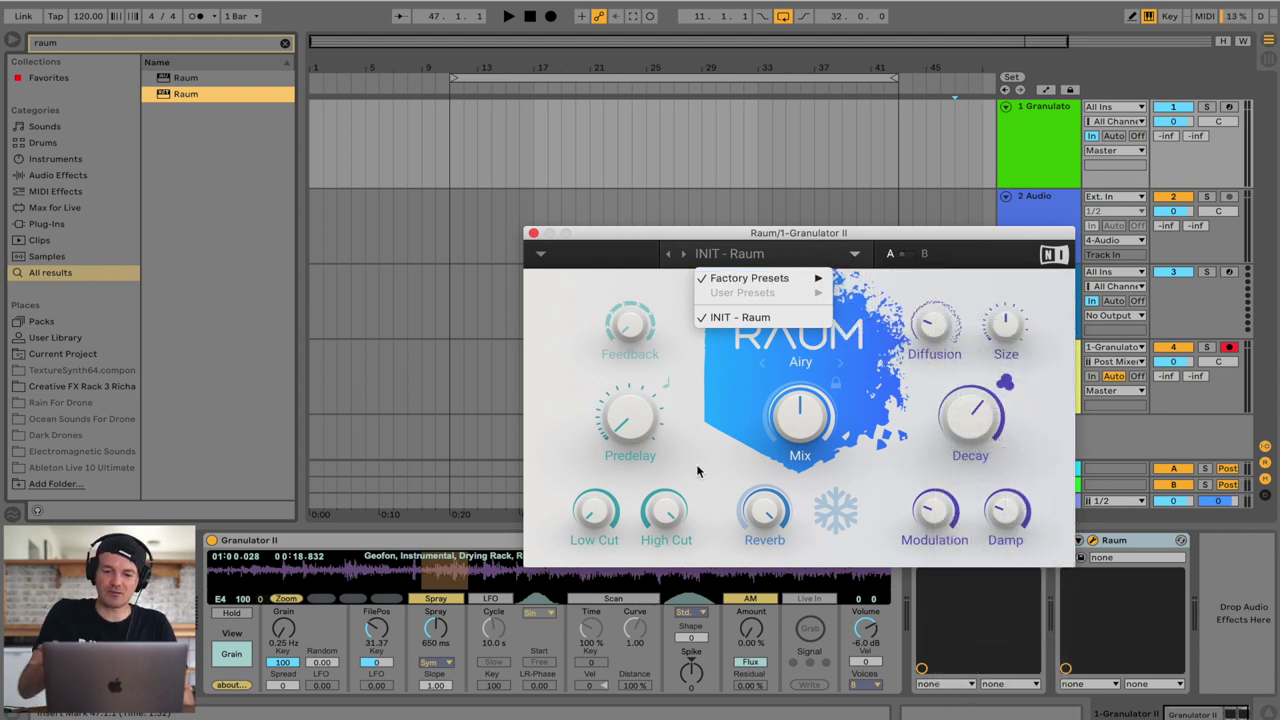
{"action": "left_click", "coordinate": [534, 235]}
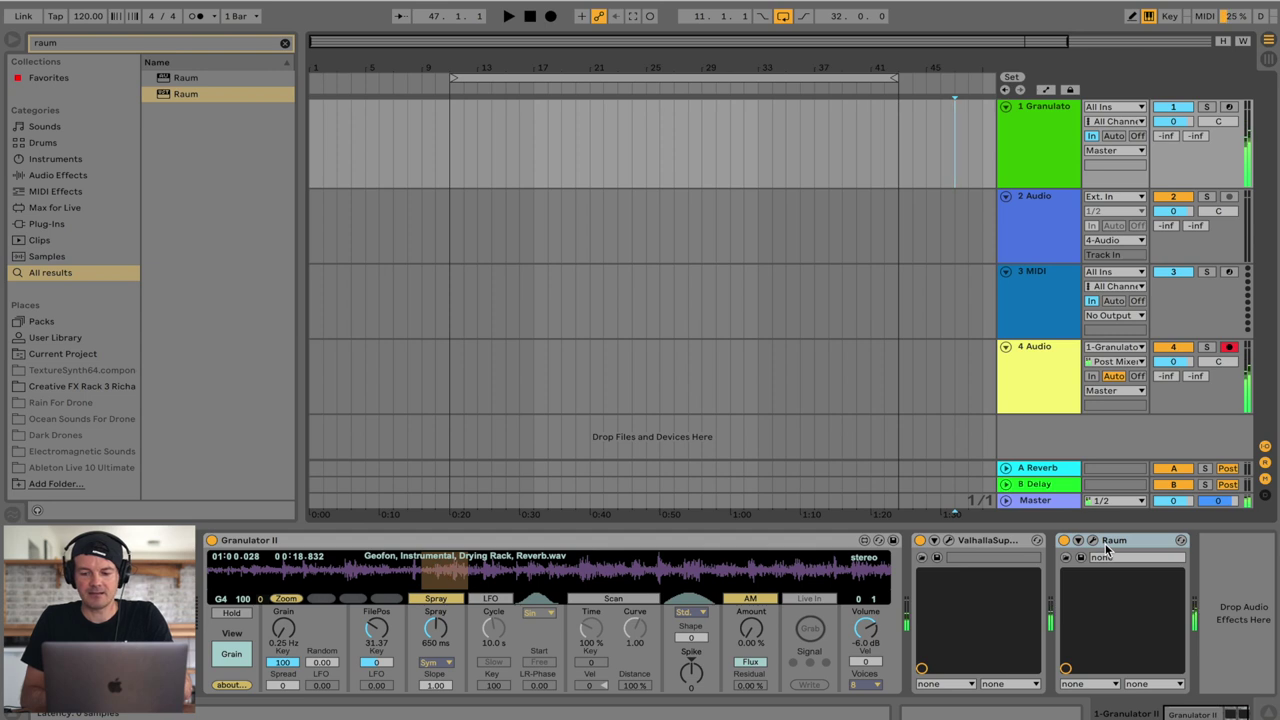
- Lower the computer's playback volume while listening to the Granulator chain
{"action": "key", "text": "XF86AudioLowerVolume"}
{"action": "key", "text": "XF86AudioLowerVolume"}
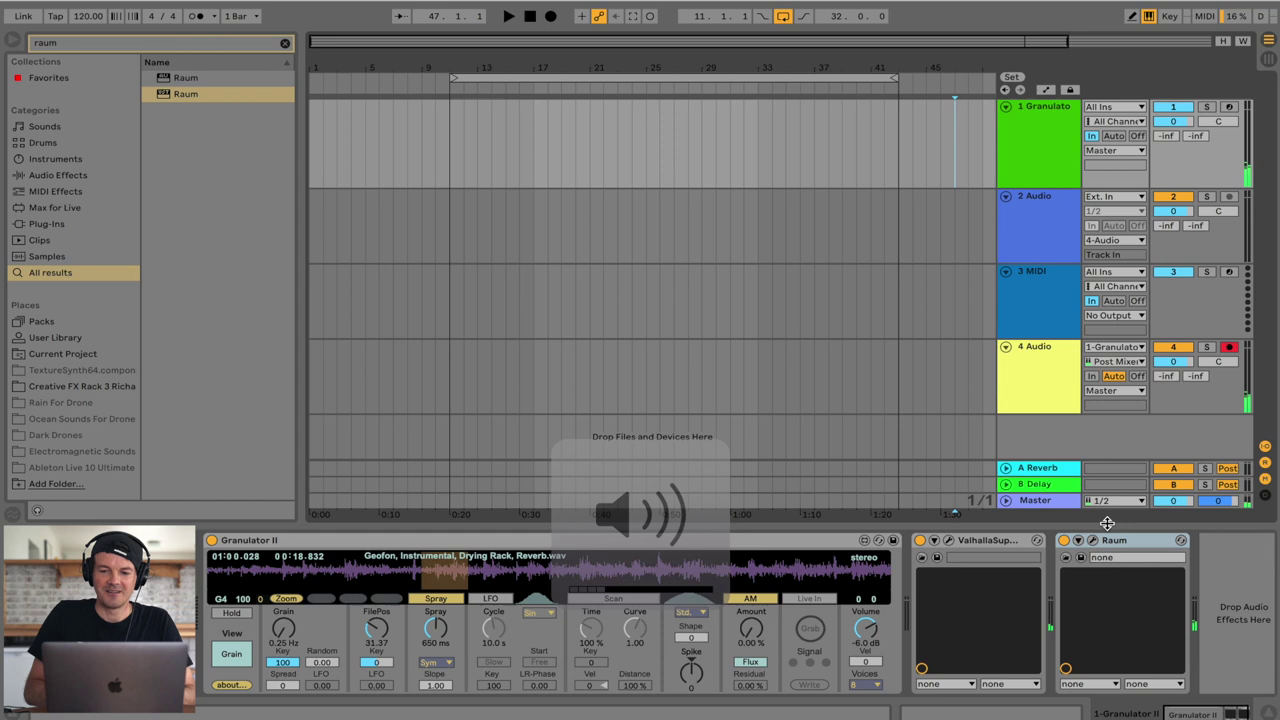
- Delete Raum from the Granulator chain and browse the Creative FX Rack 3 collection
{"action": "left_click", "coordinate": [1123, 541]}
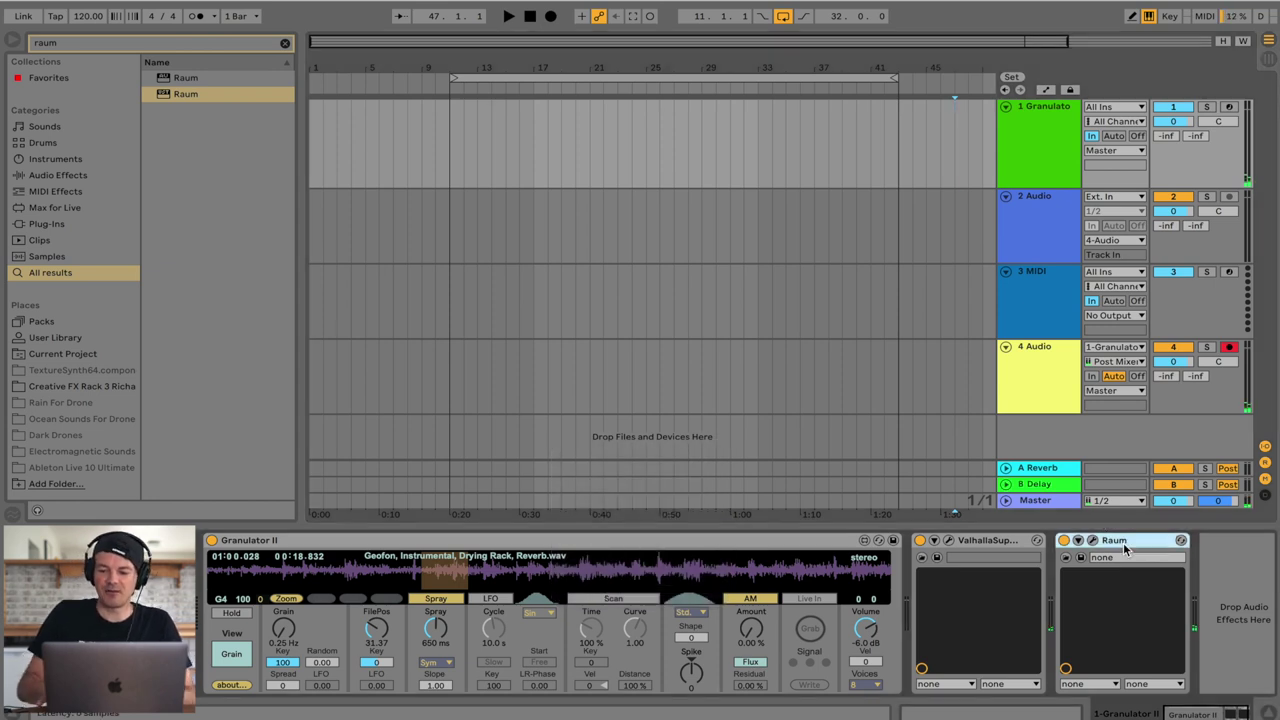
{"action": "key", "text": "Delete"}
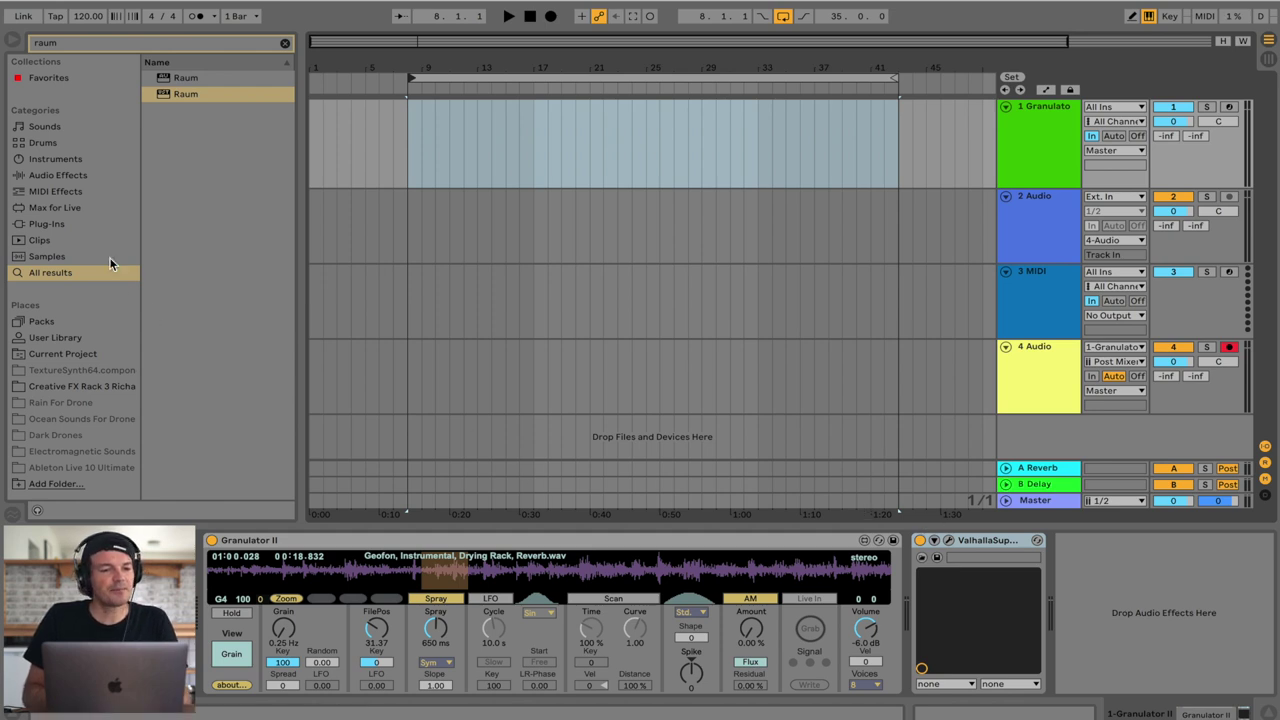
{"action": "left_click", "coordinate": [52, 387]}
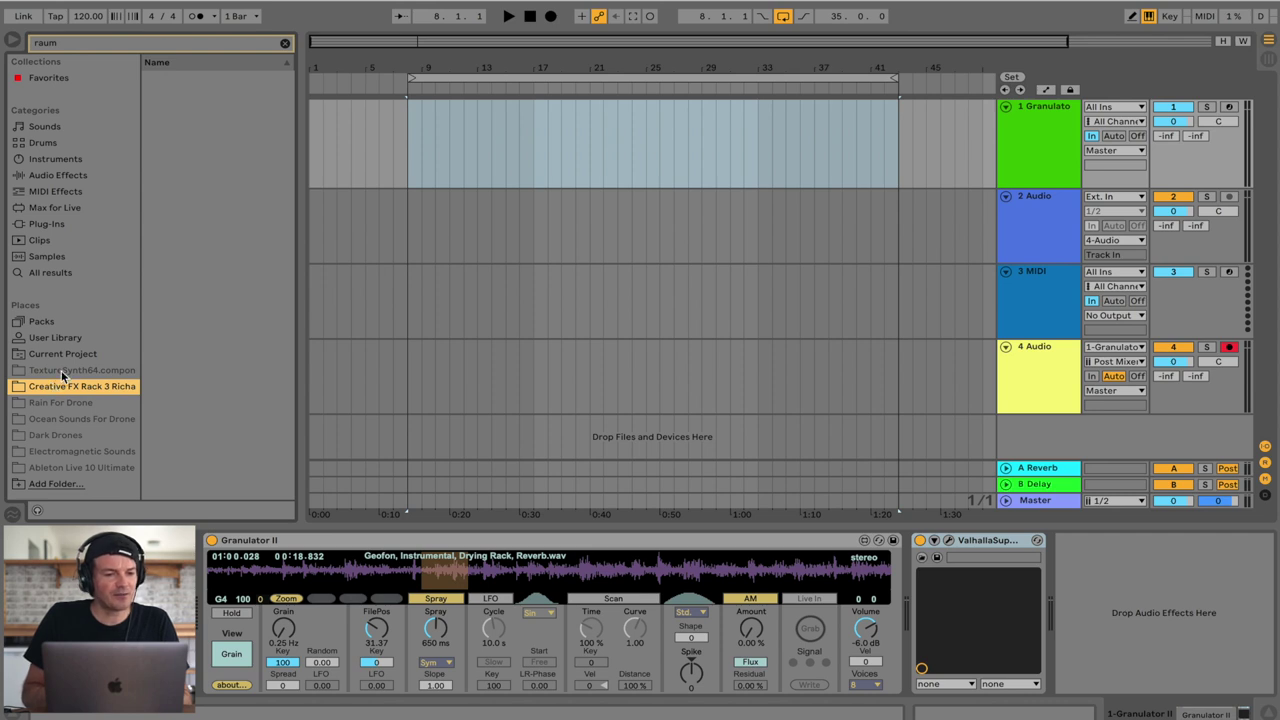
- Clear the search, add the Shimmer+Reverb rack after Supermassive, and fade the Granulator to -17 dB
{"action": "left_click", "coordinate": [109, 42]}
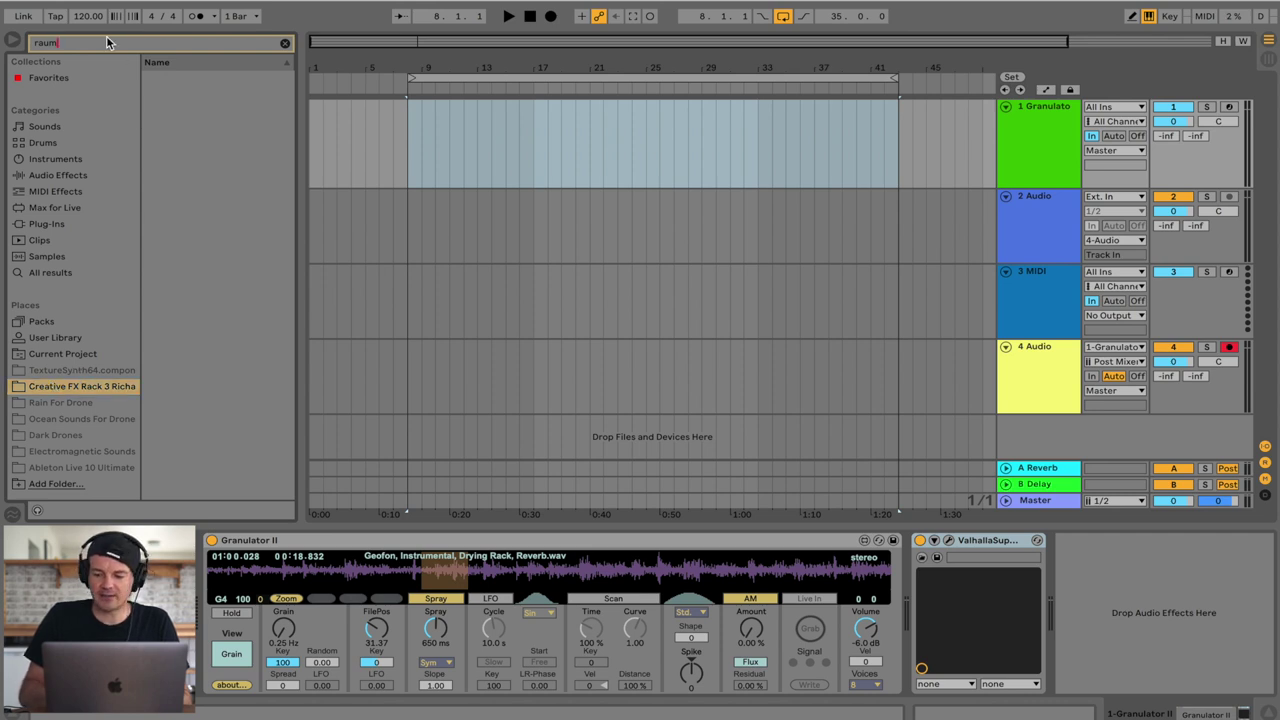
{"action": "key", "text": "BackSpace"}
{"action": "key", "text": "BackSpace"}
{"action": "key", "text": "BackSpace"}
{"action": "key", "text": "BackSpace"}
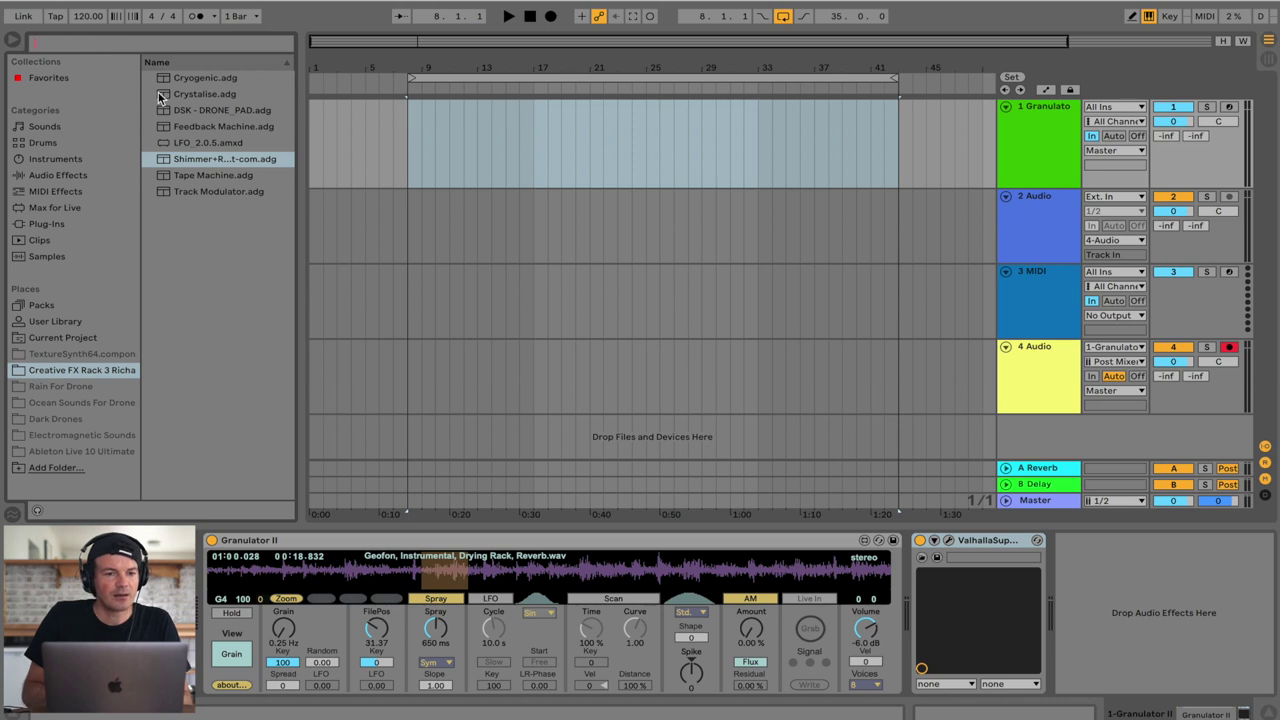
{"action": "left_click", "coordinate": [167, 160]}
{"action": "double_click", "coordinate": [167, 160]}
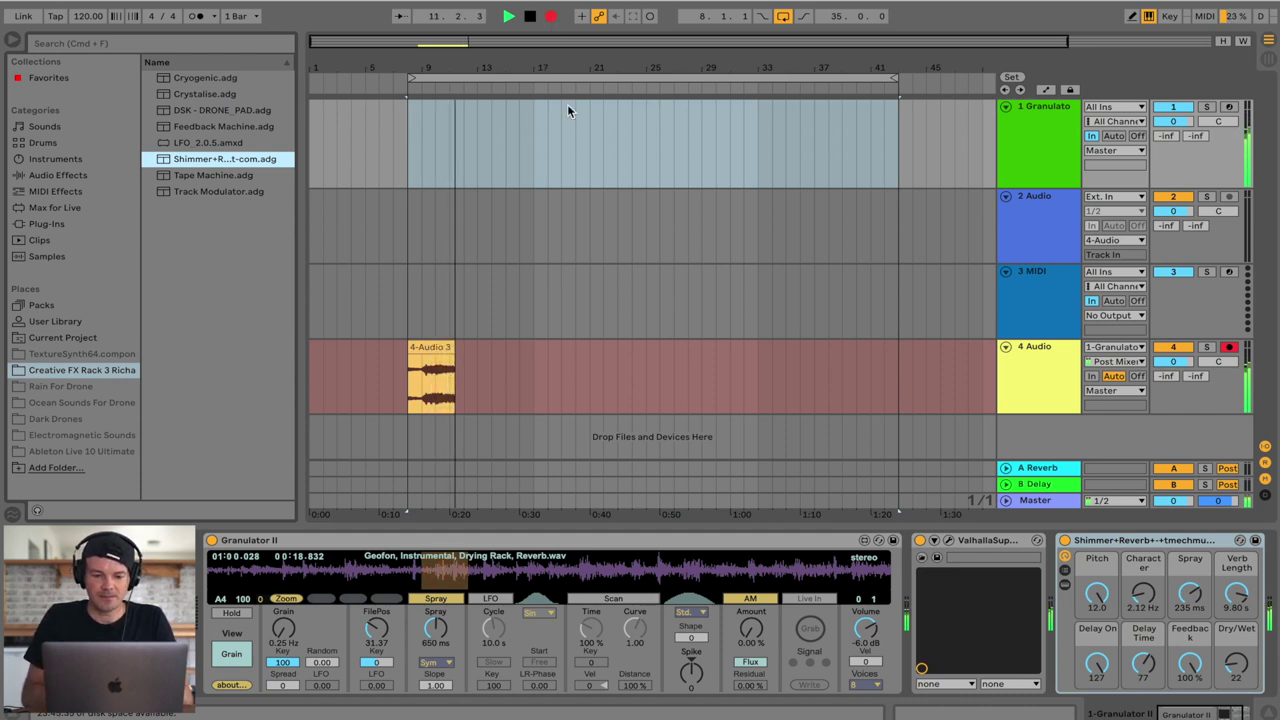
{"action": "left_click_drag", "start_coordinate": [866, 628], "coordinate": [866, 678]}
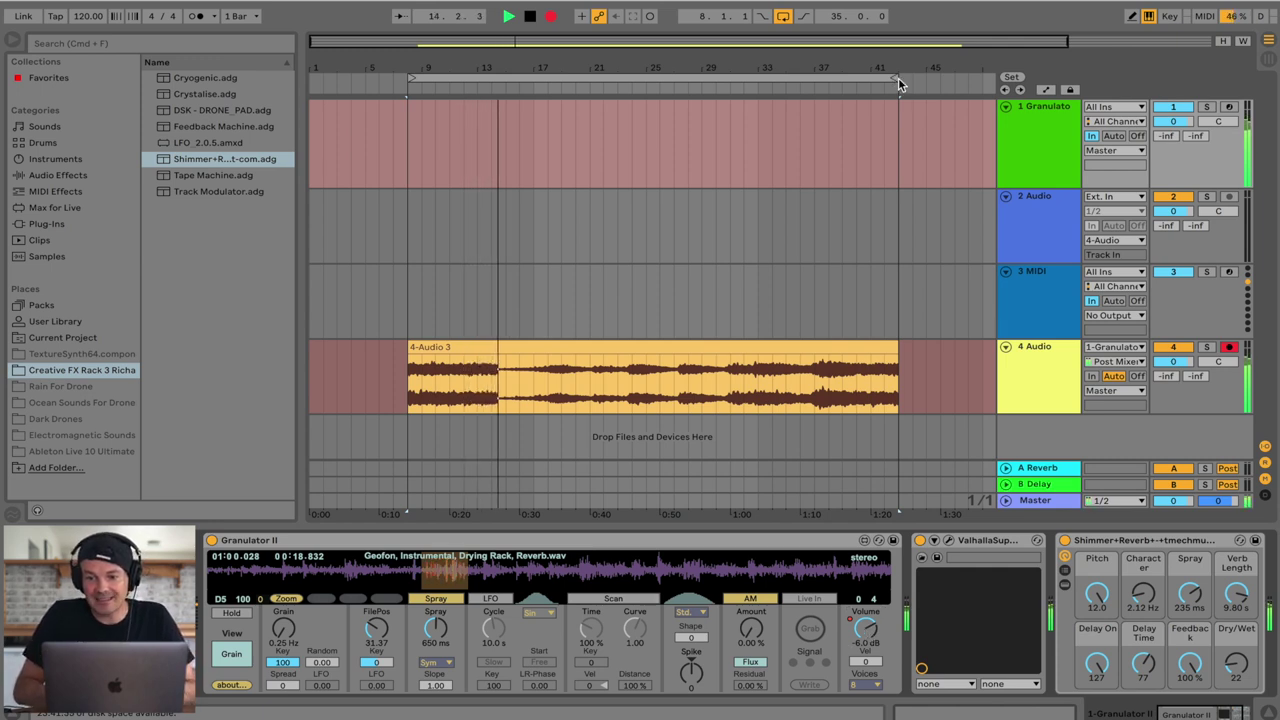
- Drag the loop end marker so the loop spans 46 bars from bar 8
{"action": "mouse_move", "coordinate": [898, 79]}
{"action": "left_mouse_down"}
{"action": "mouse_move", "coordinate": [997, 79]}
{"action": "mouse_move", "coordinate": [954, 94]}
{"action": "left_mouse_up"}
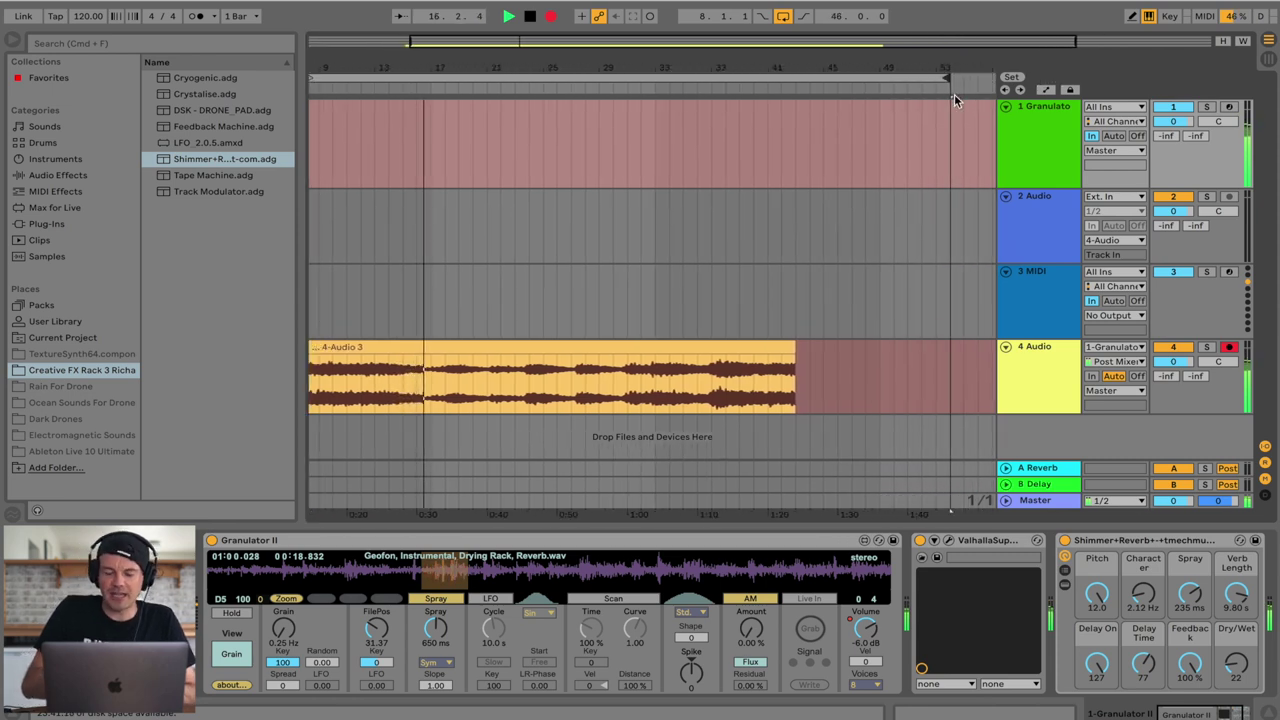